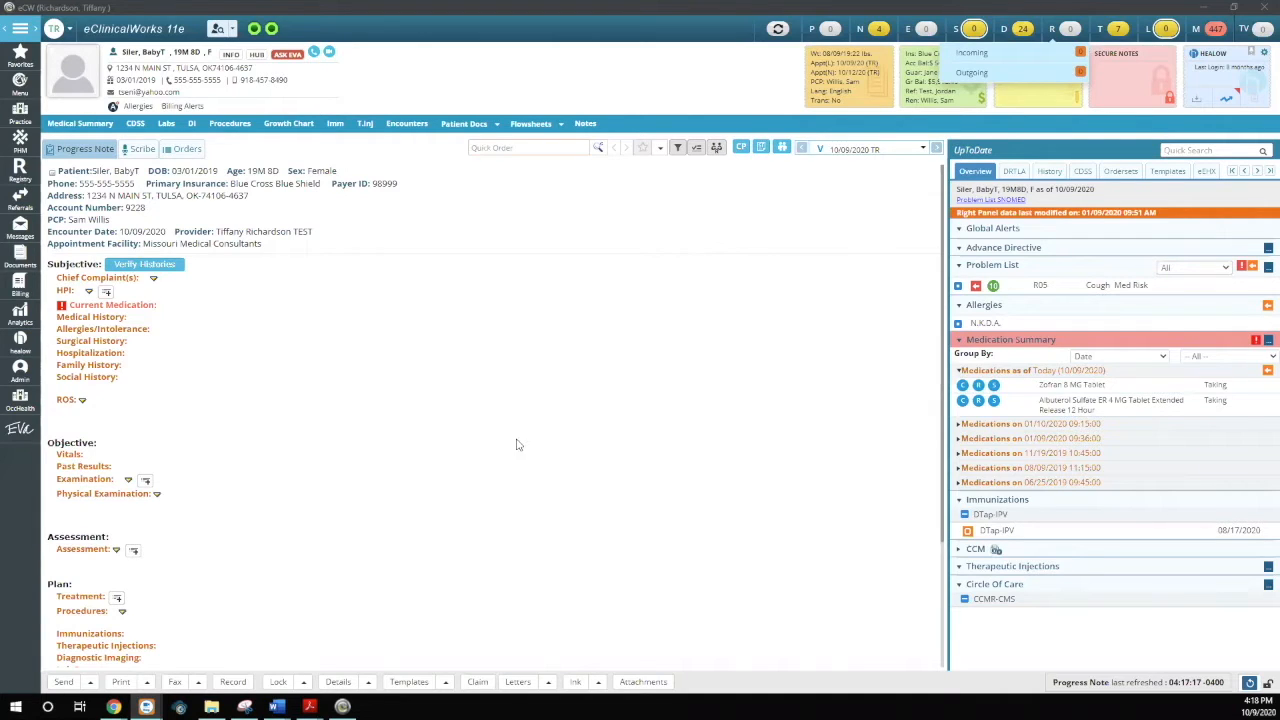
- Open the resource schedule and bring up the Immunization Templates list from the EMR immunization settings
left_click(954, 36)
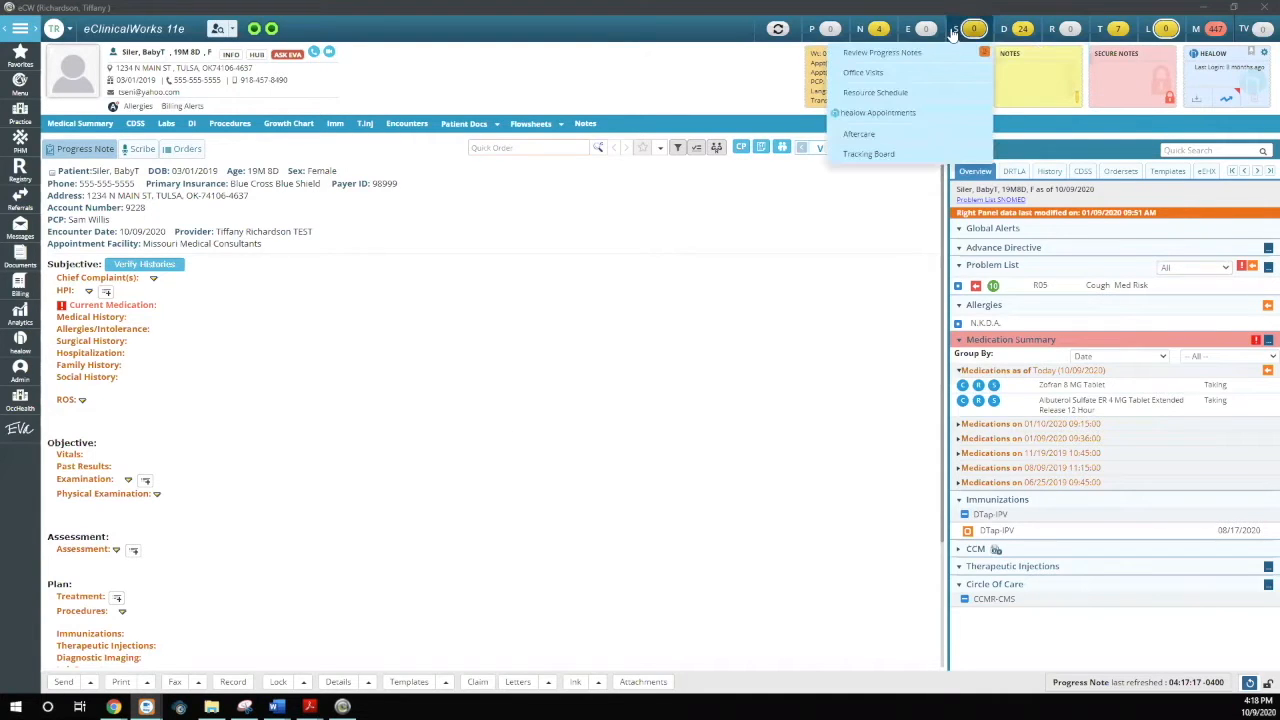
left_click(876, 92)
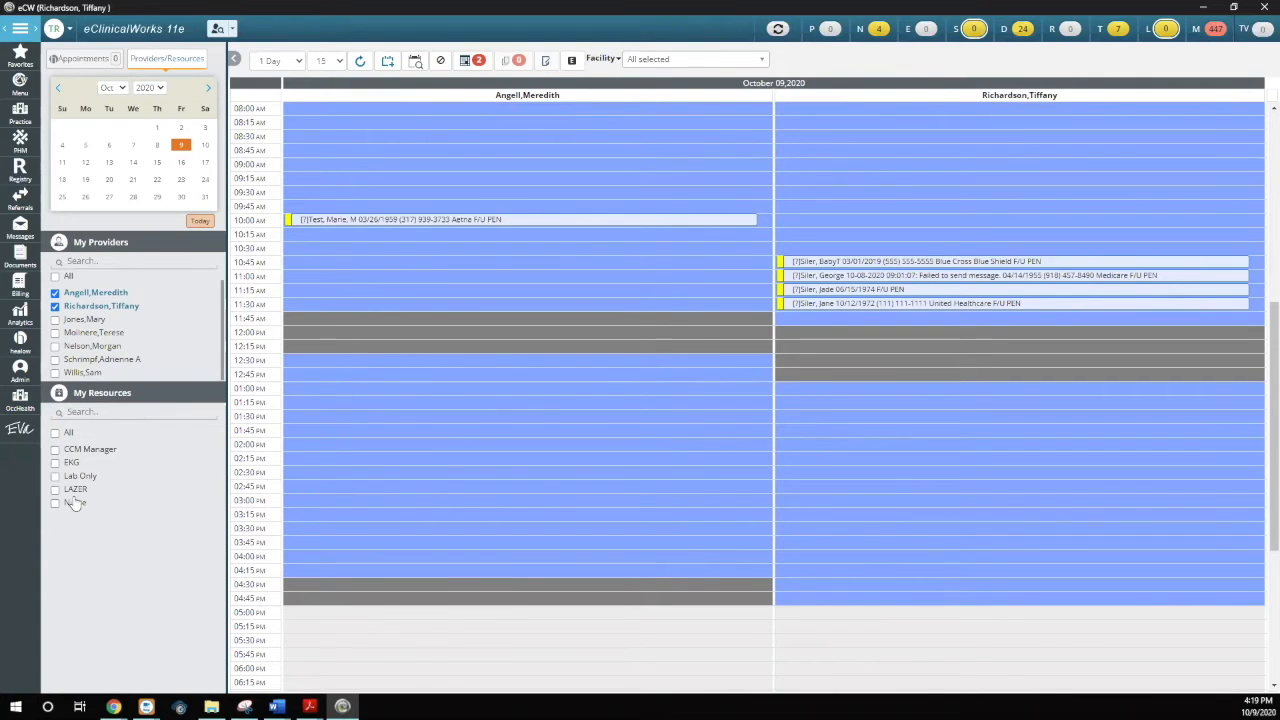
left_click(22, 85)
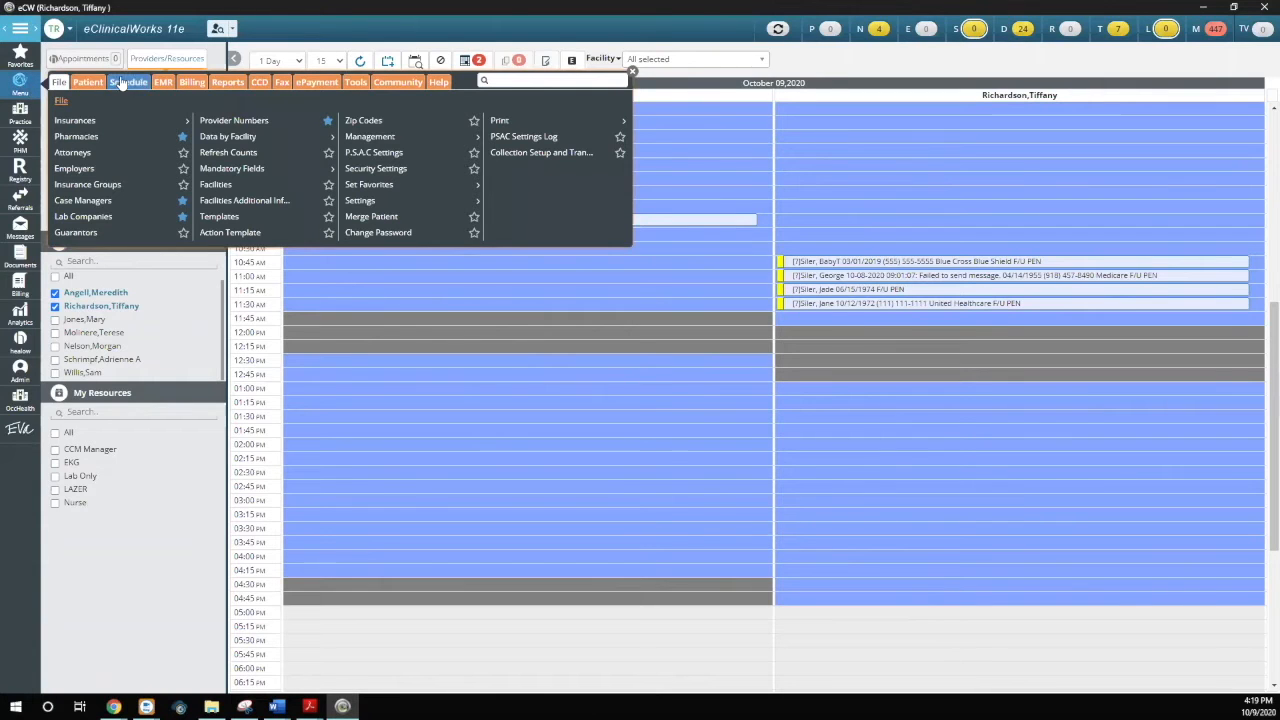
left_click(161, 82)
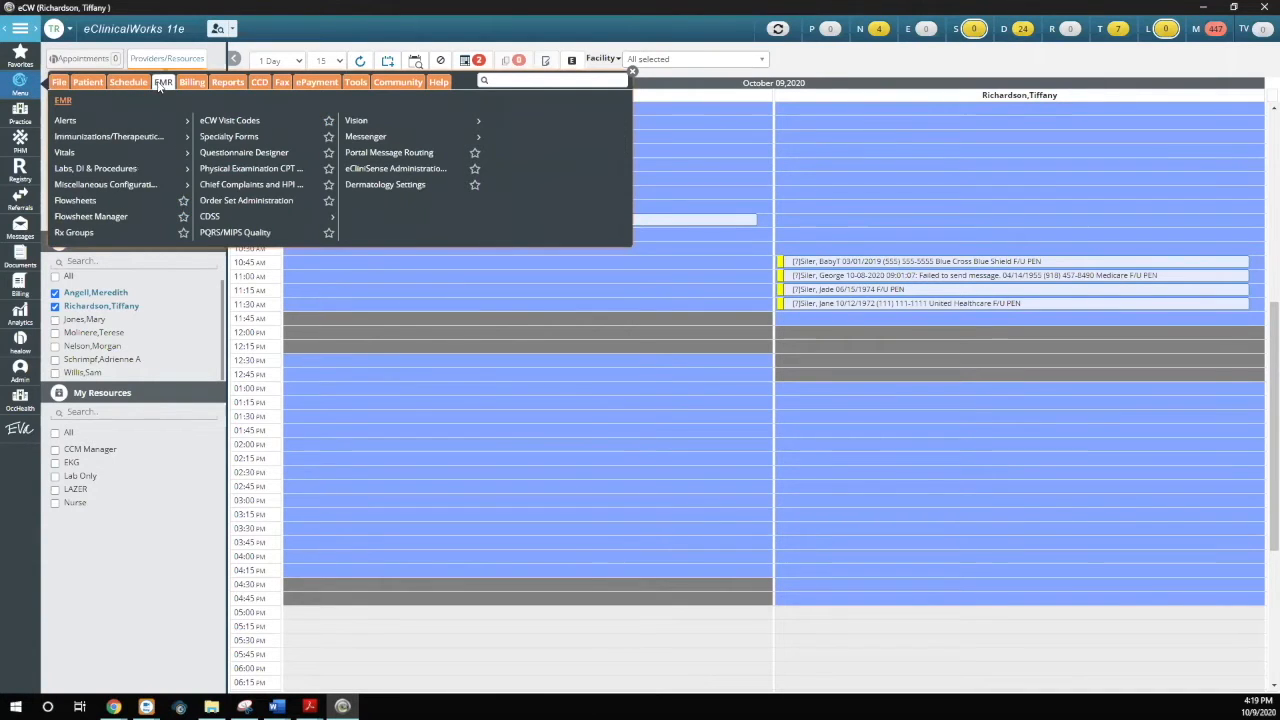
left_click(123, 137)
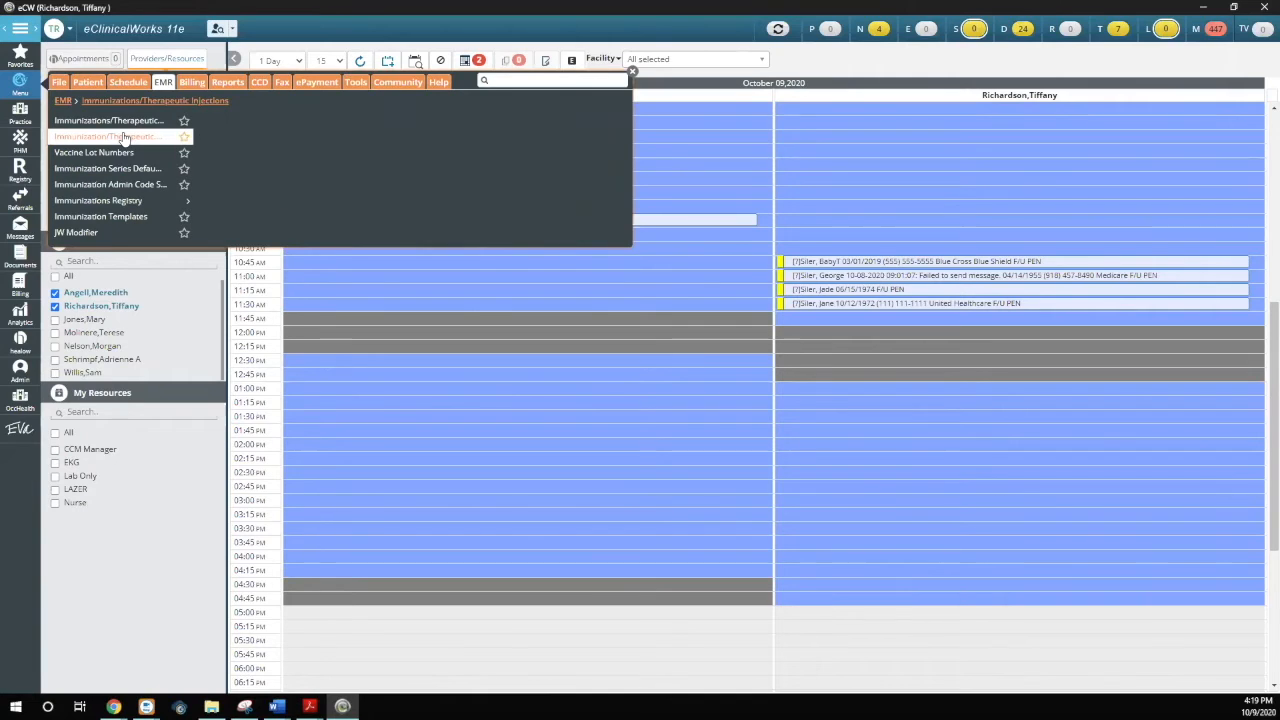
left_click(117, 222)
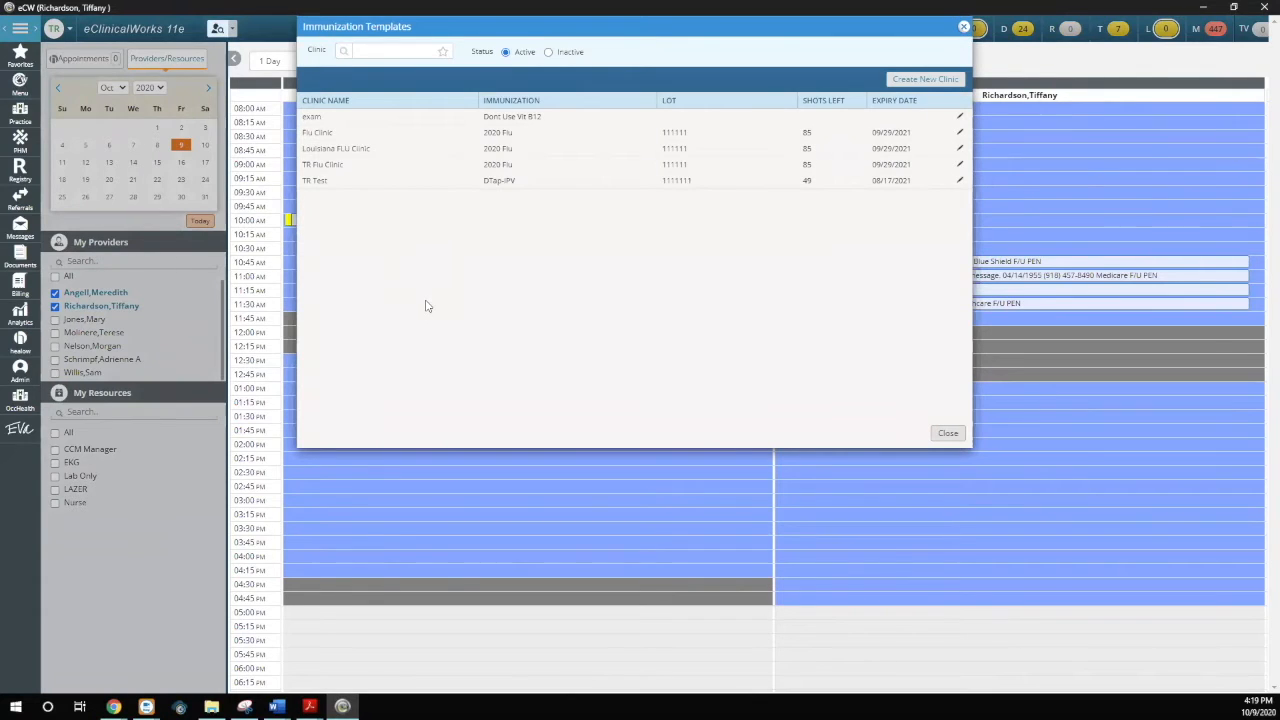
- Start a new clinic template with the practice provider, the F/U (Follow Up Visit) visit type, and the same provider as resource
left_click(938, 86)
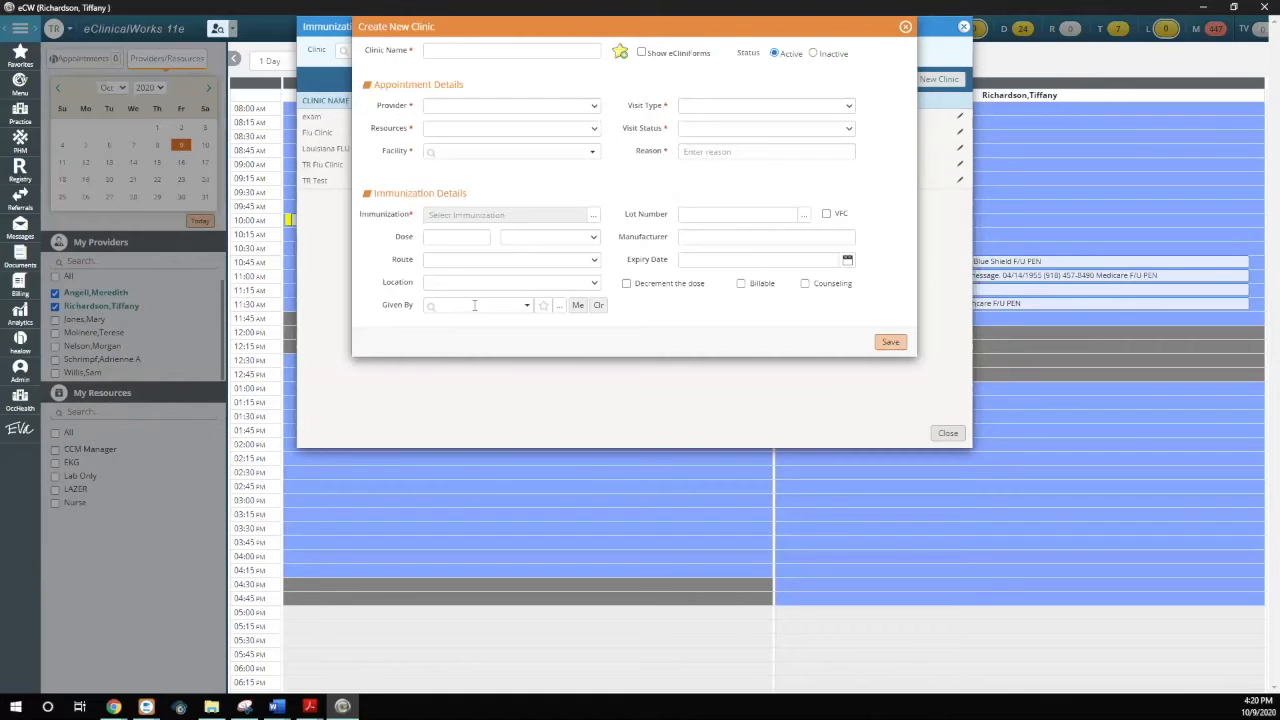
left_click(595, 106)
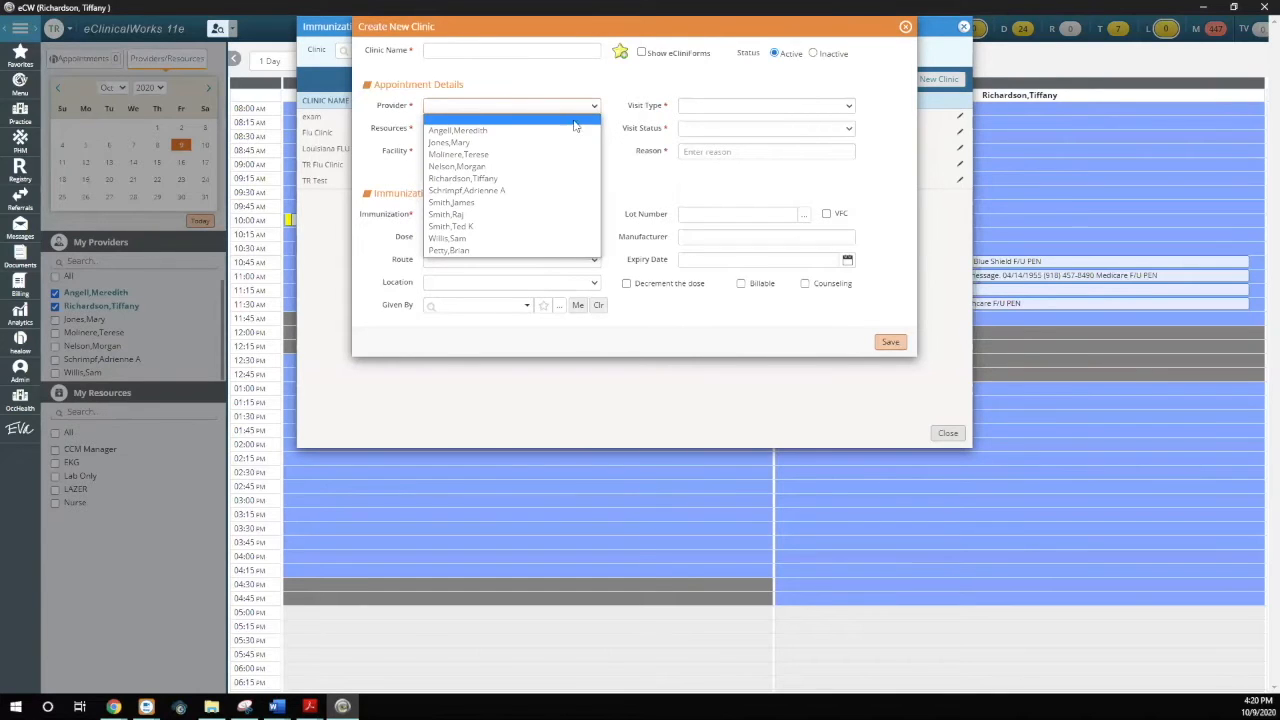
left_click(510, 179)
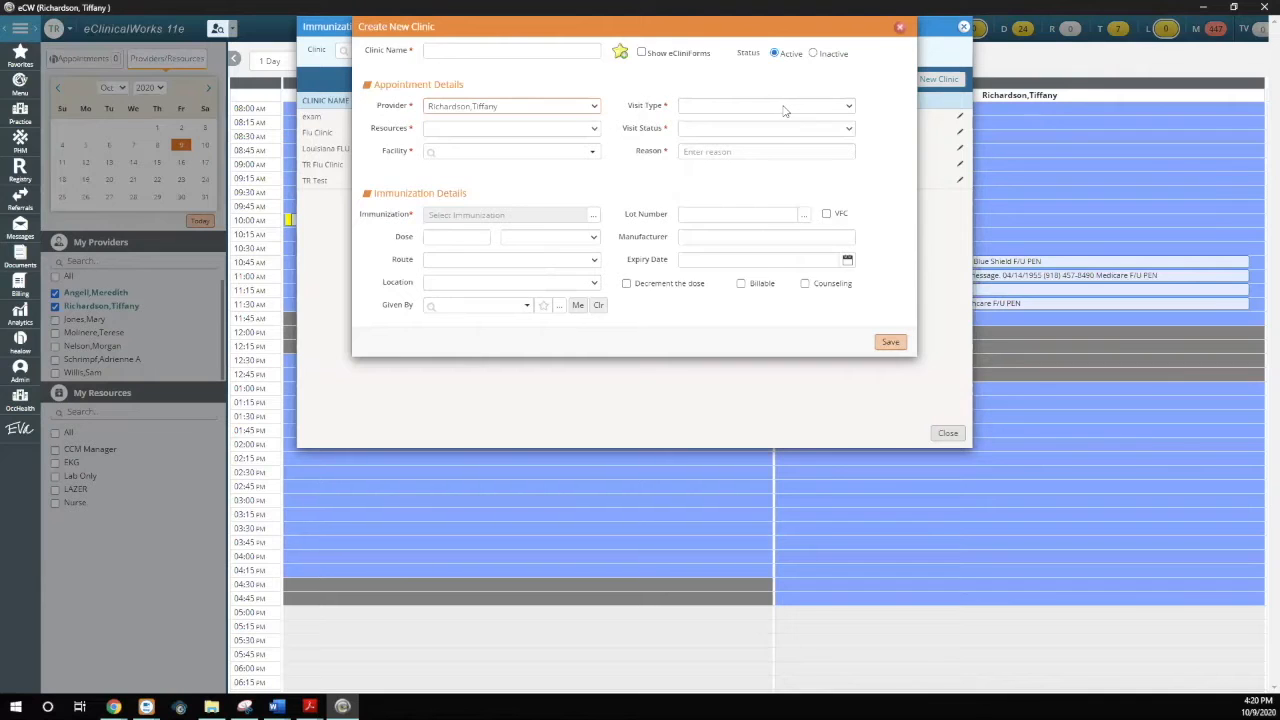
left_click(785, 108)
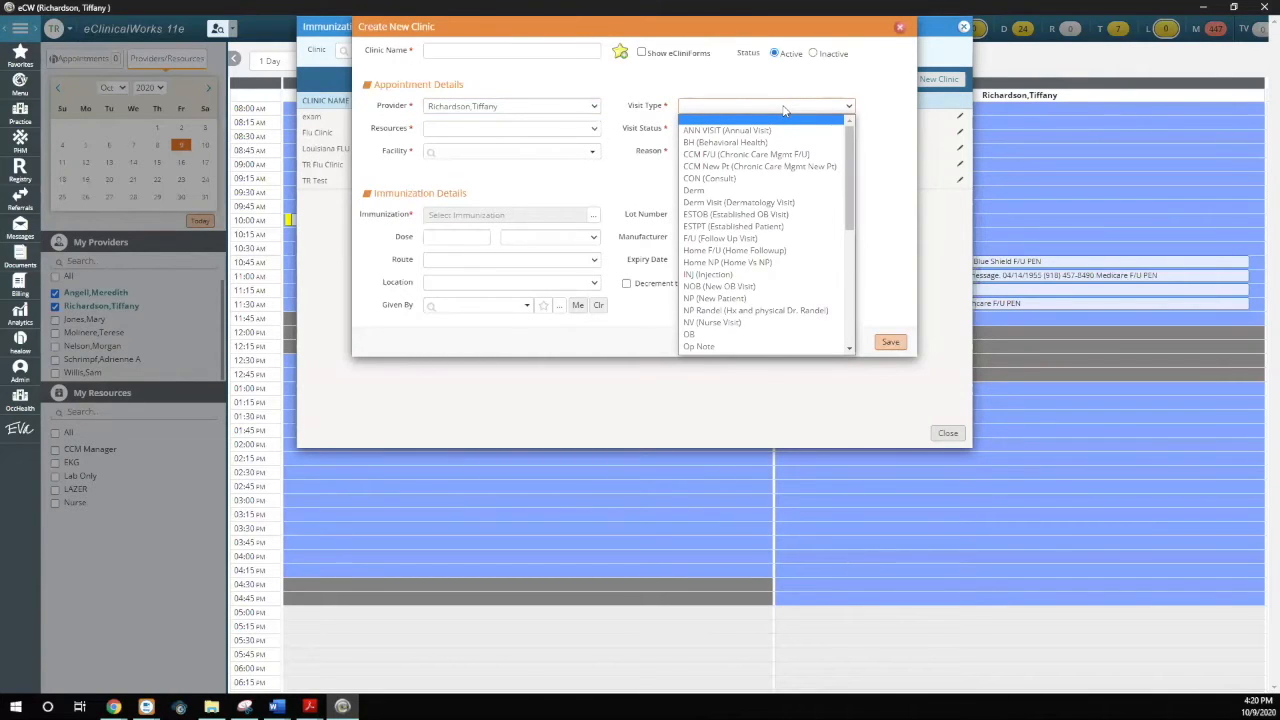
left_click(745, 239)
left_click(565, 131)
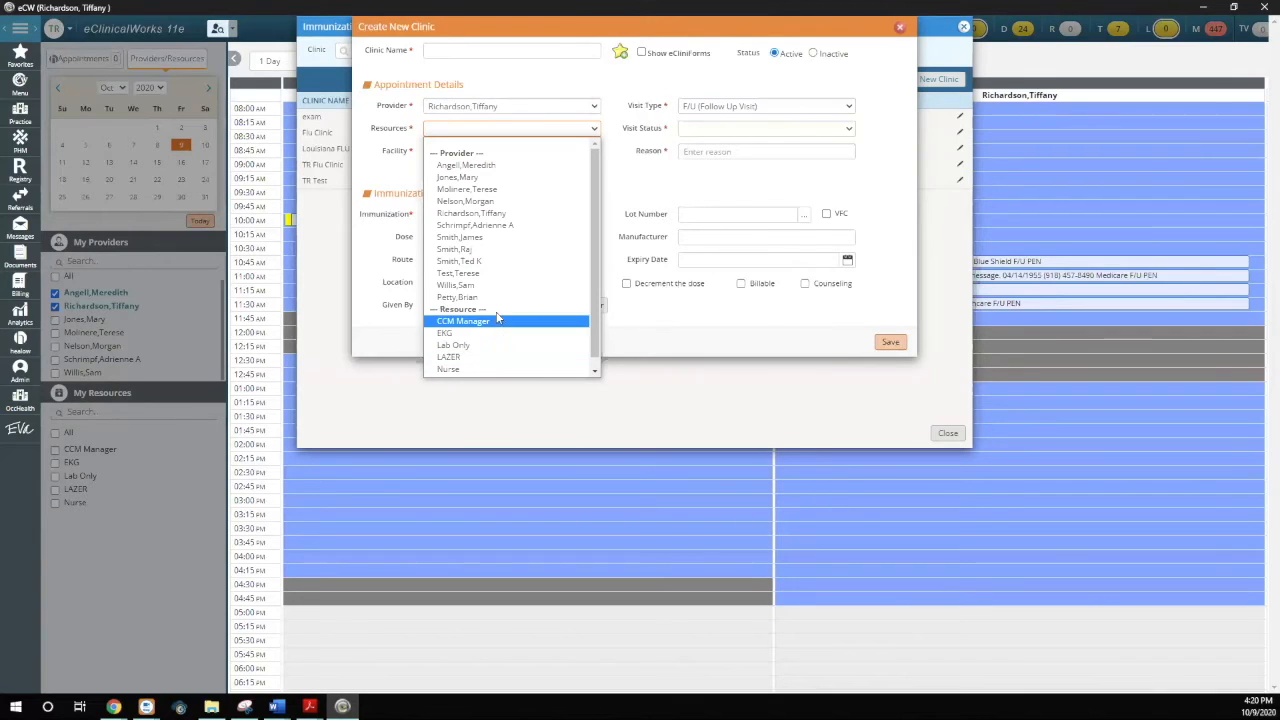
left_click(496, 215)
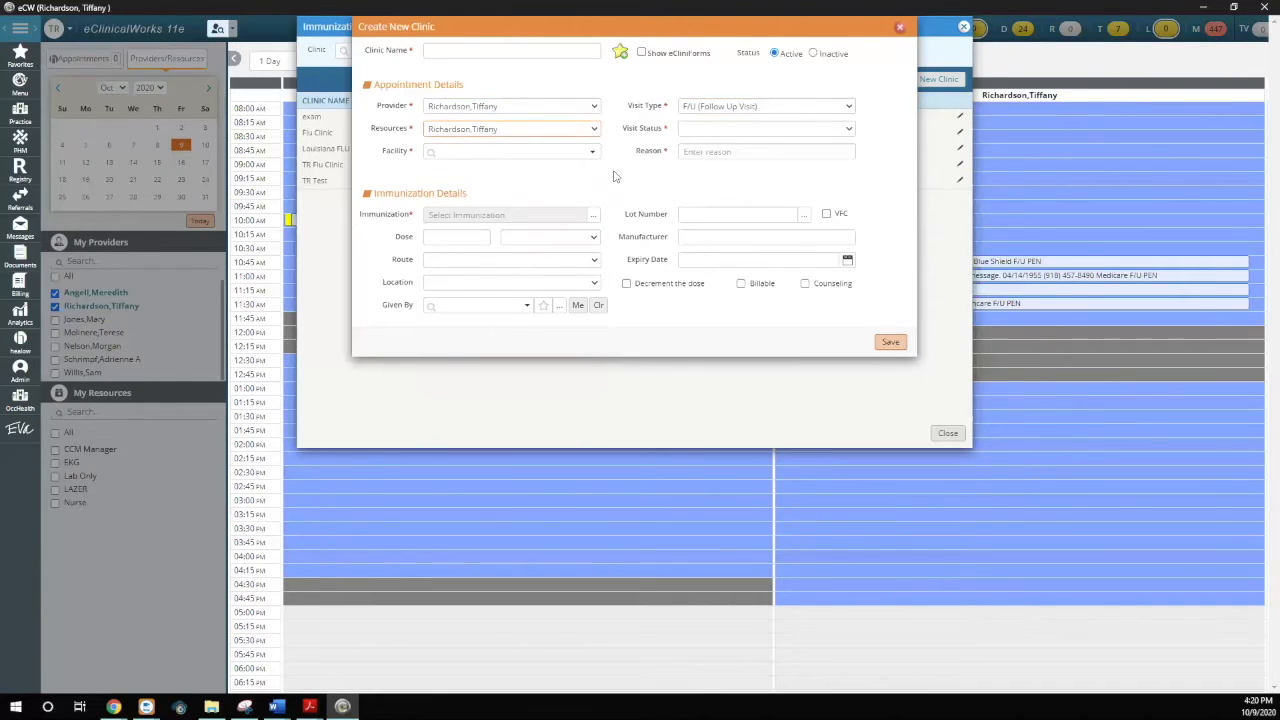
- Set the new clinic's visit status to CHK (Check Out) and its facility to Missouri Medical Consultants, leaving the reason blank
left_click(706, 133)
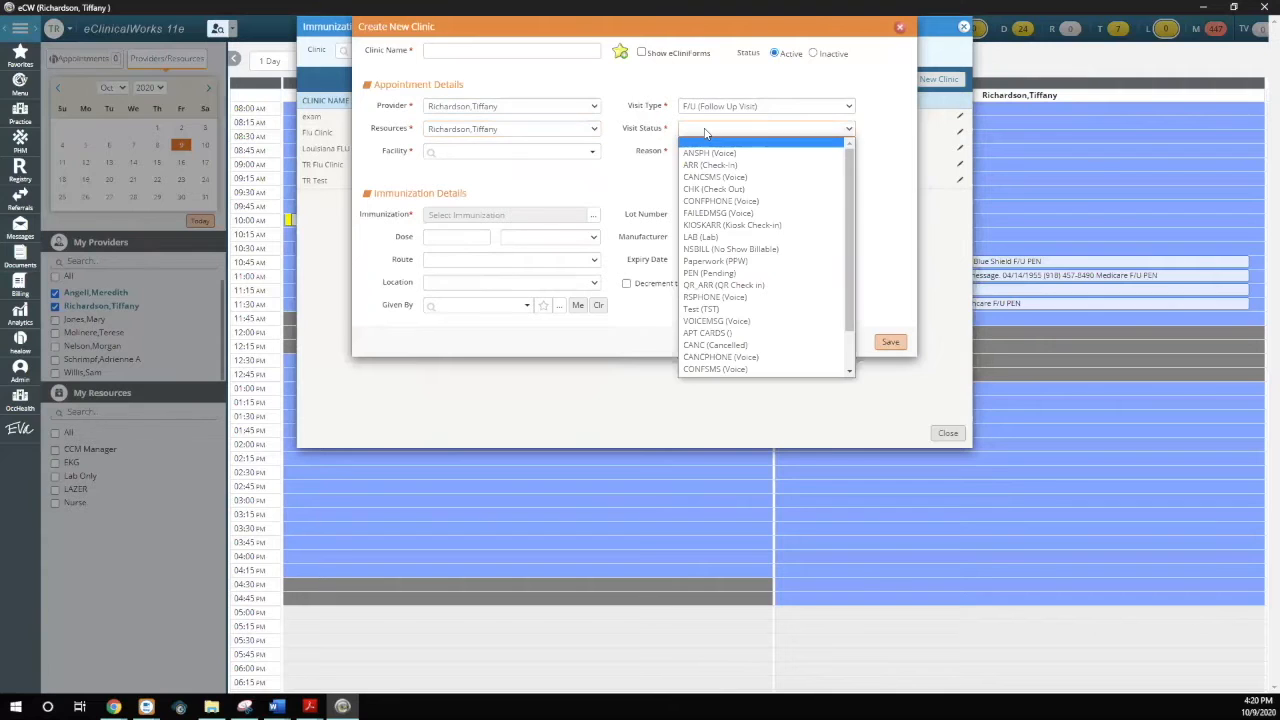
left_click(720, 190)
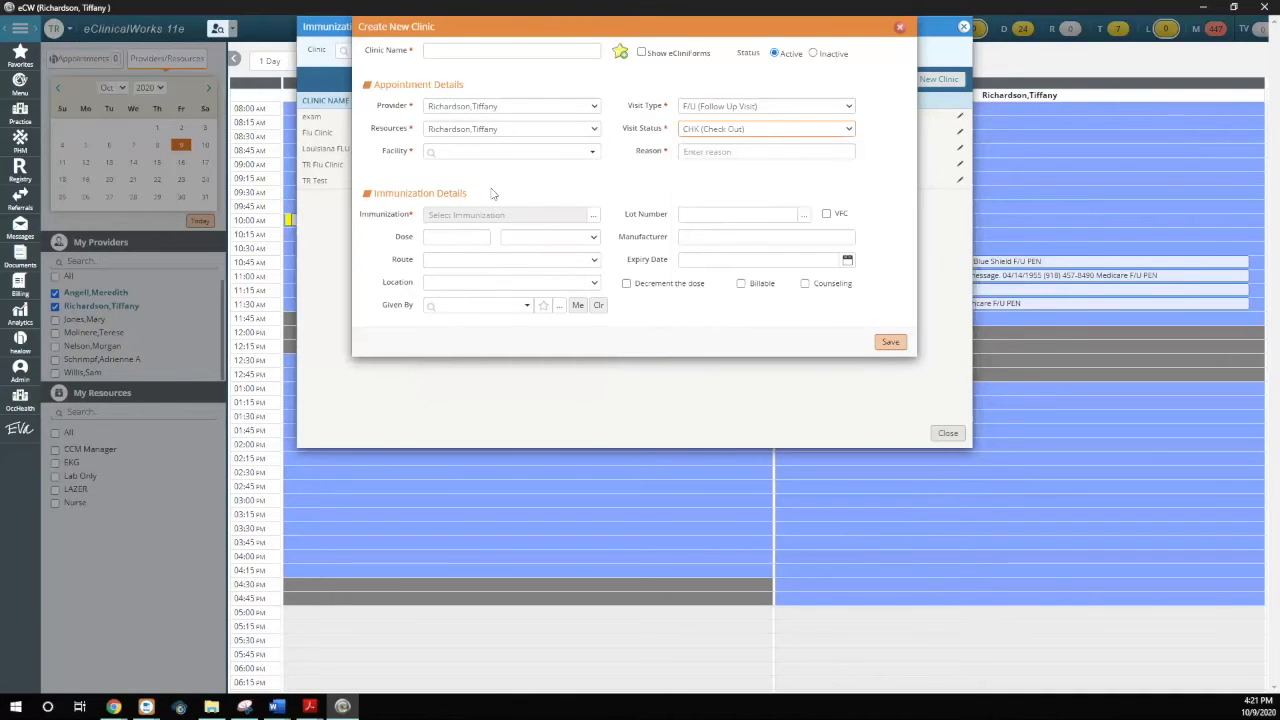
left_click(591, 153)
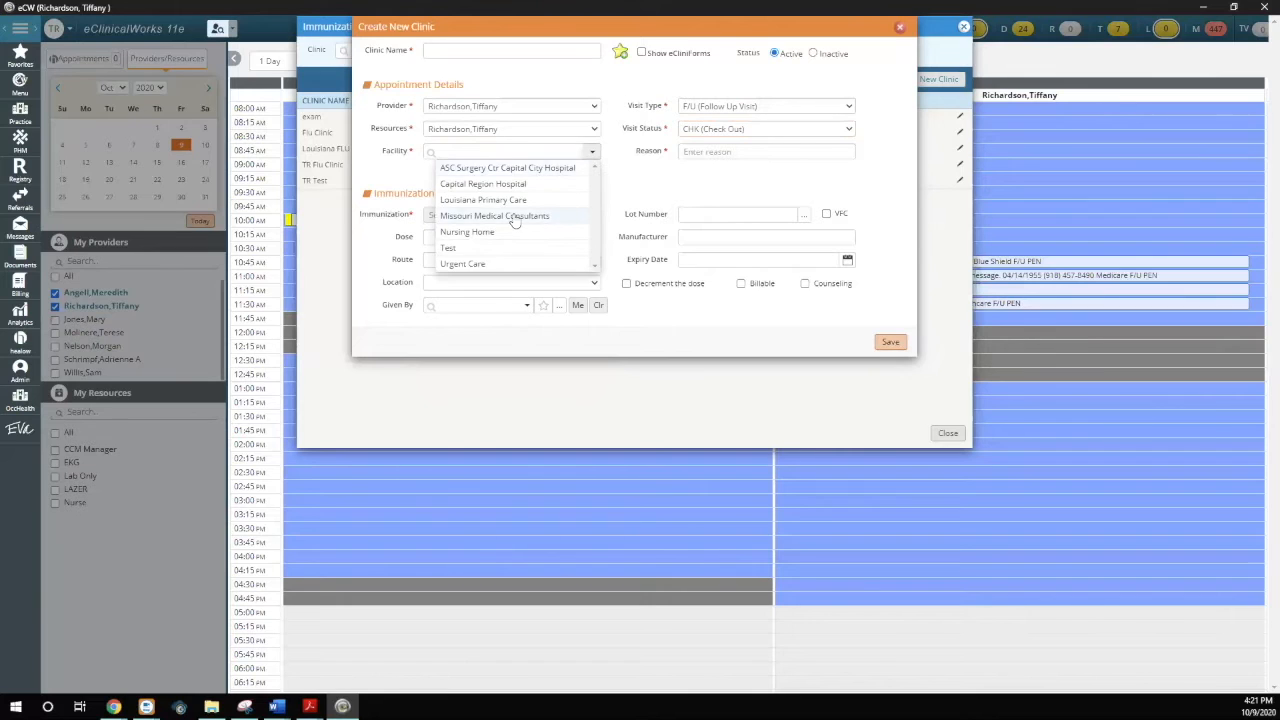
left_click(514, 215)
left_click(707, 152)
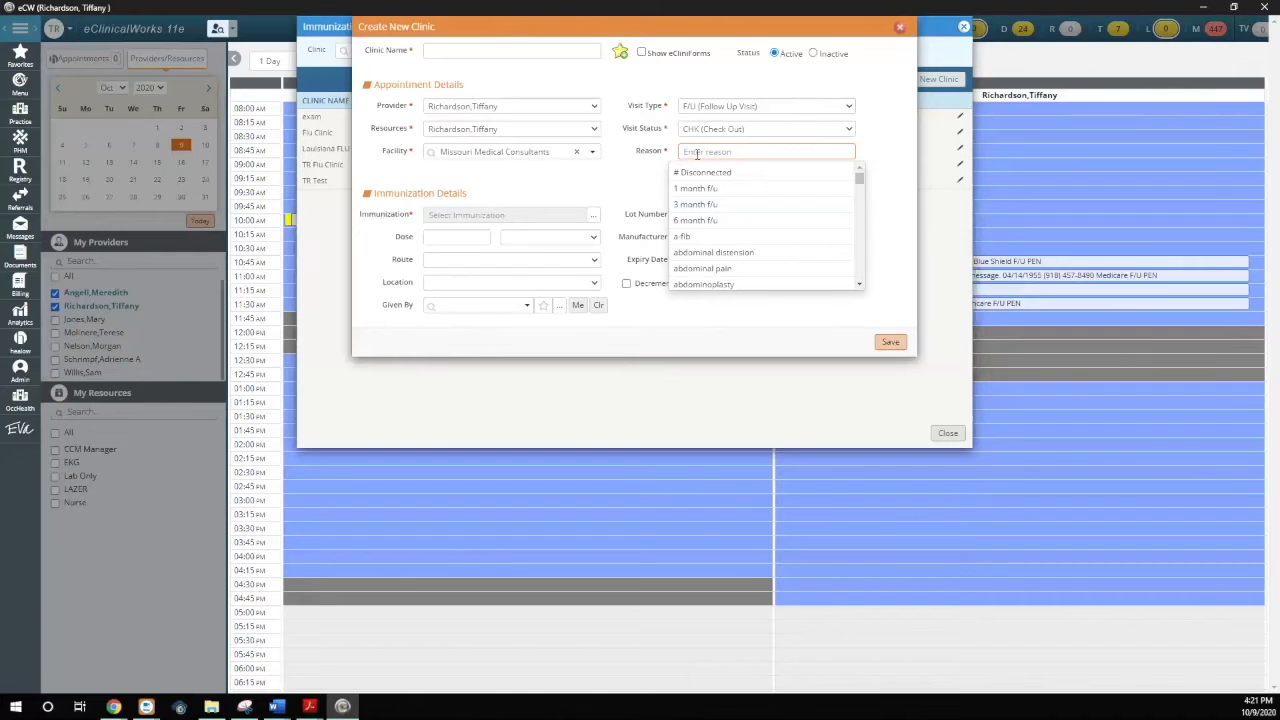
left_click(879, 155)
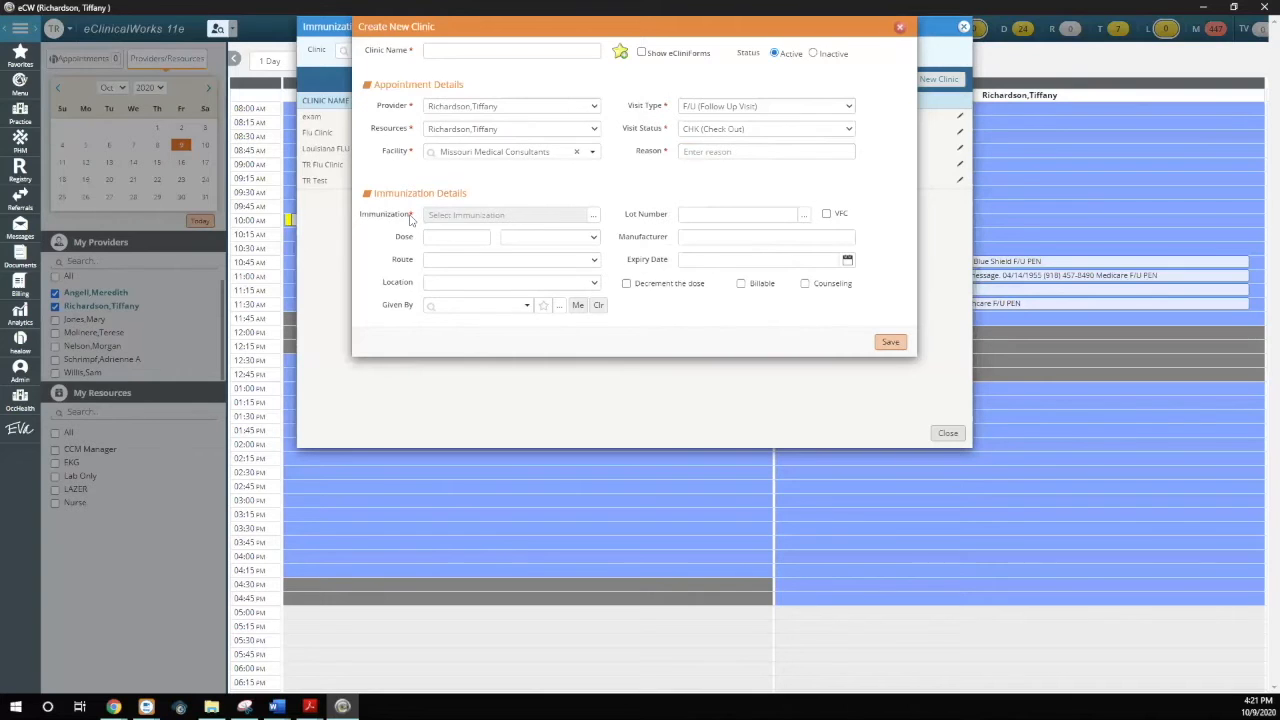
- Choose *Fluzone HD as the clinic's immunization and assign lot ABC123 from the lots of all facilities
left_click(594, 218)
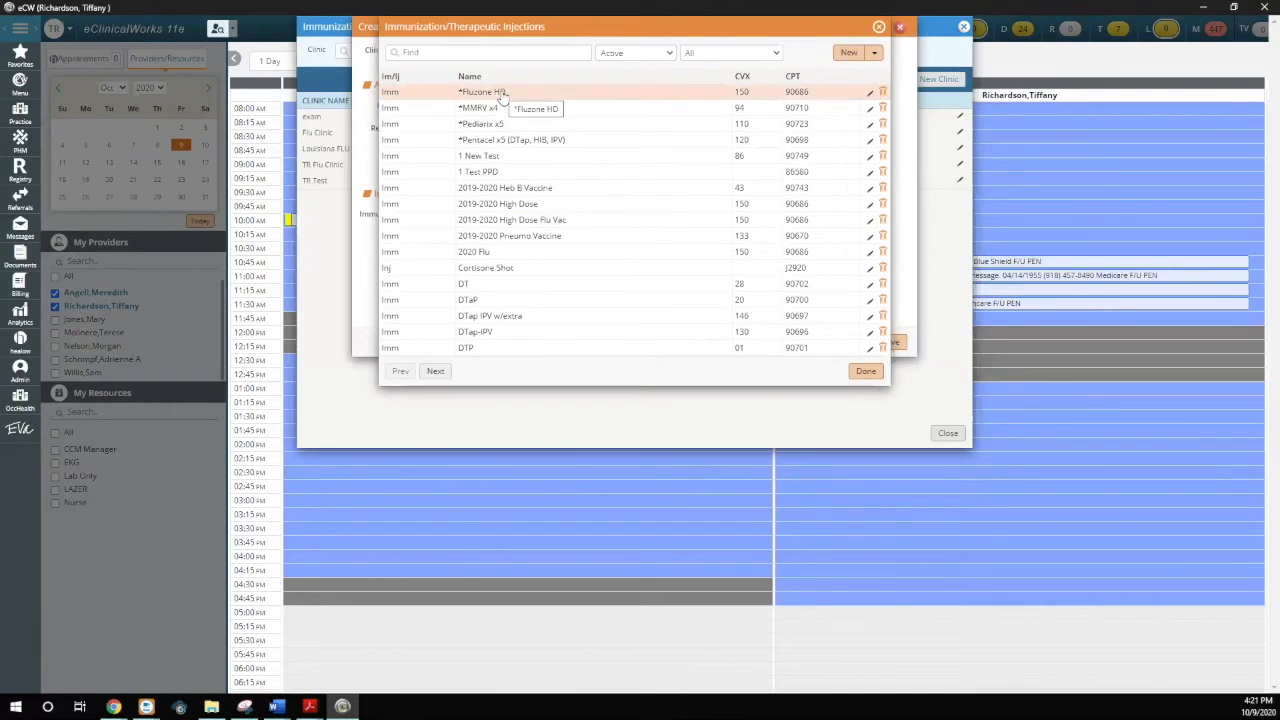
left_click(865, 372)
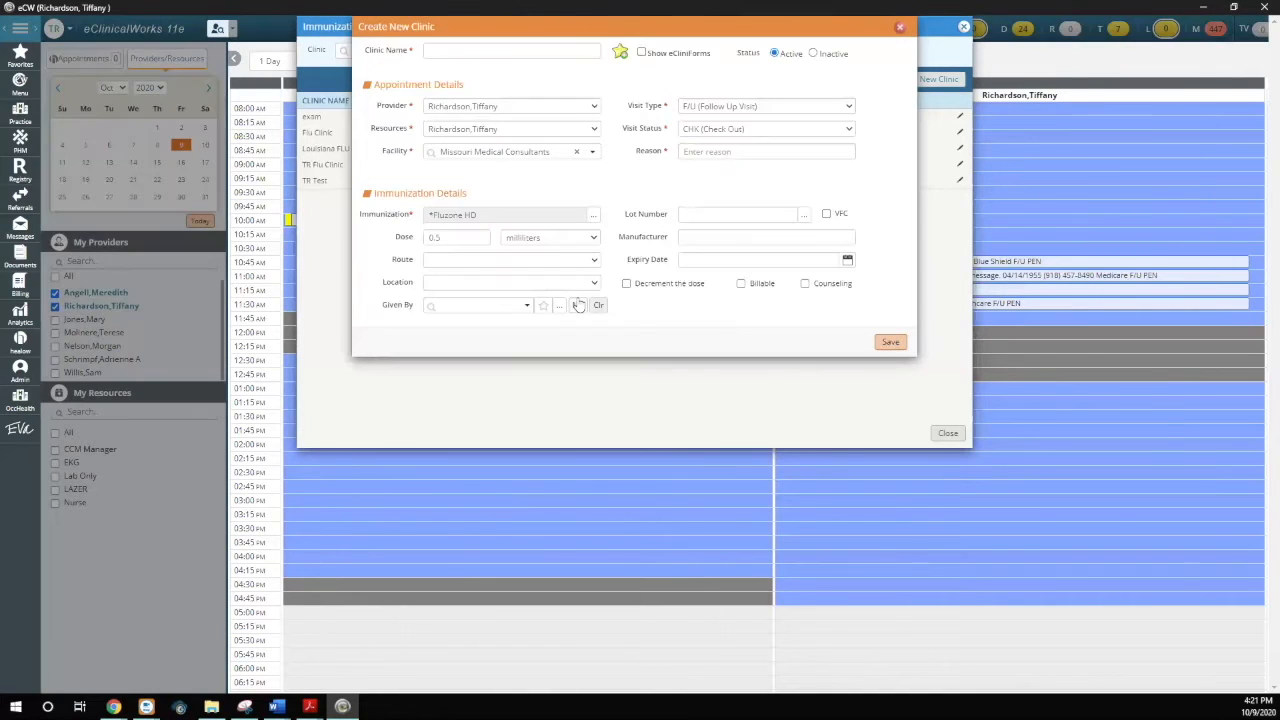
left_click(805, 217)
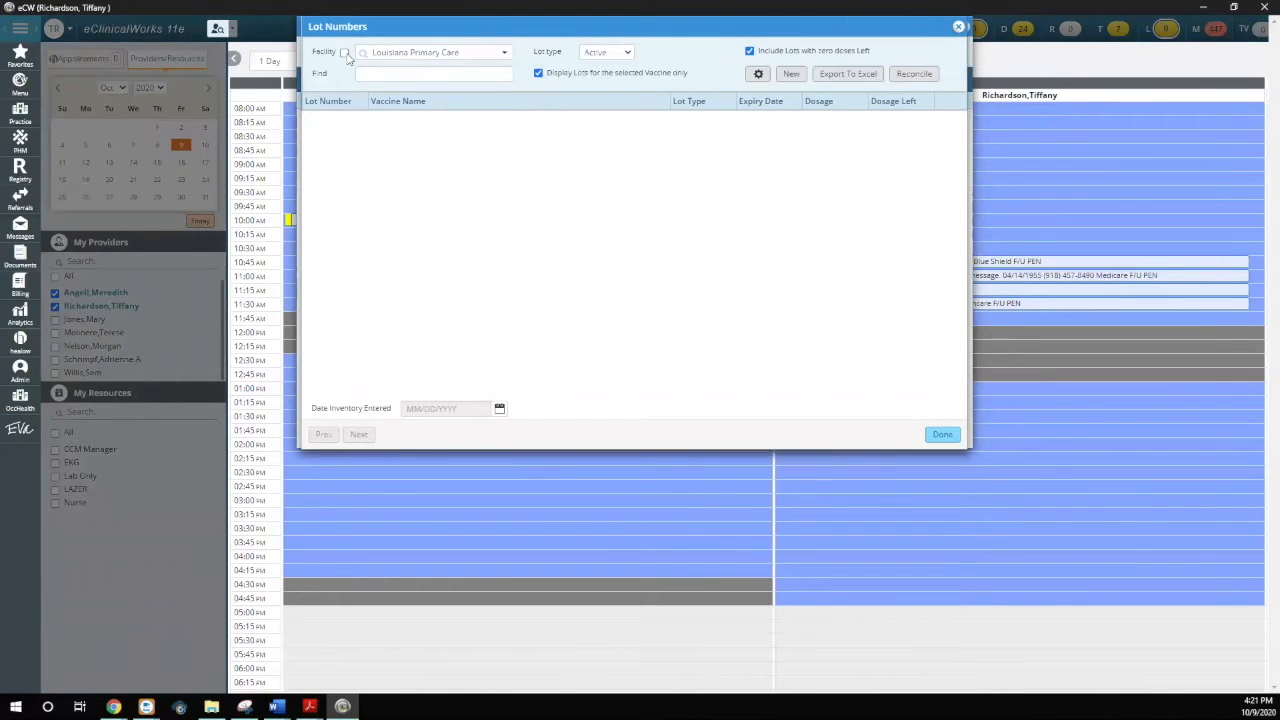
left_click(344, 52)
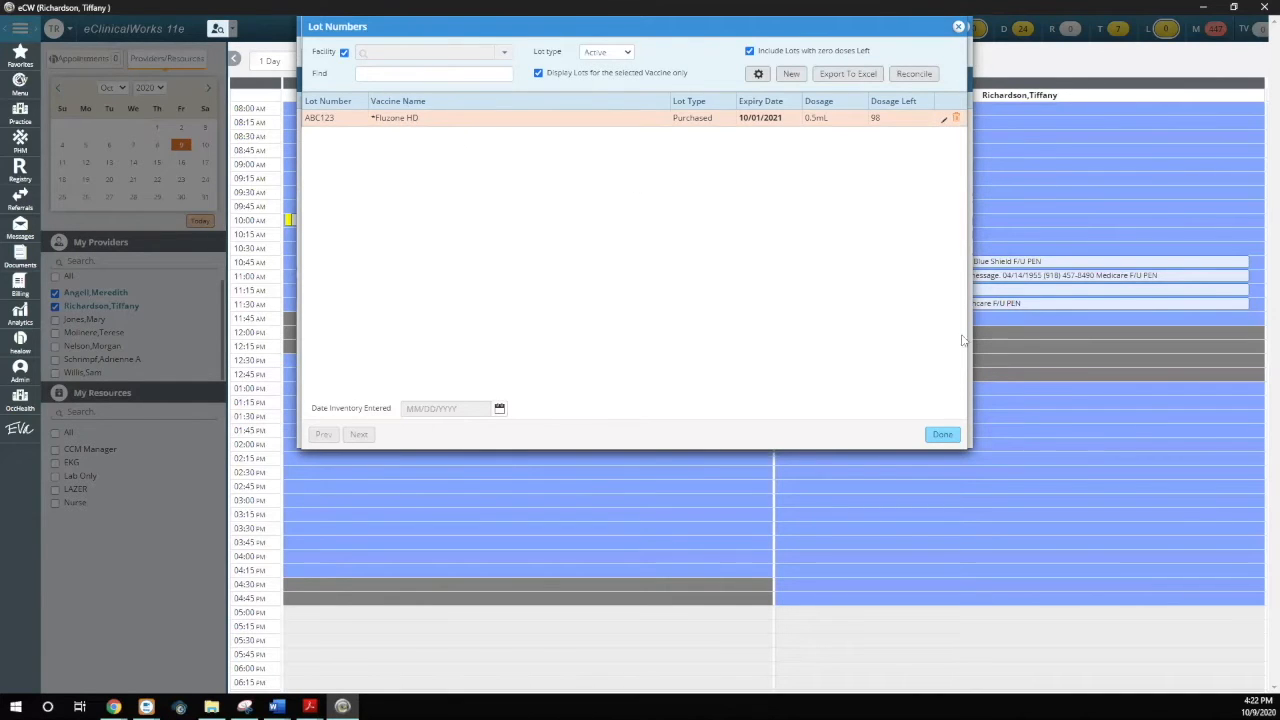
left_click(941, 438)
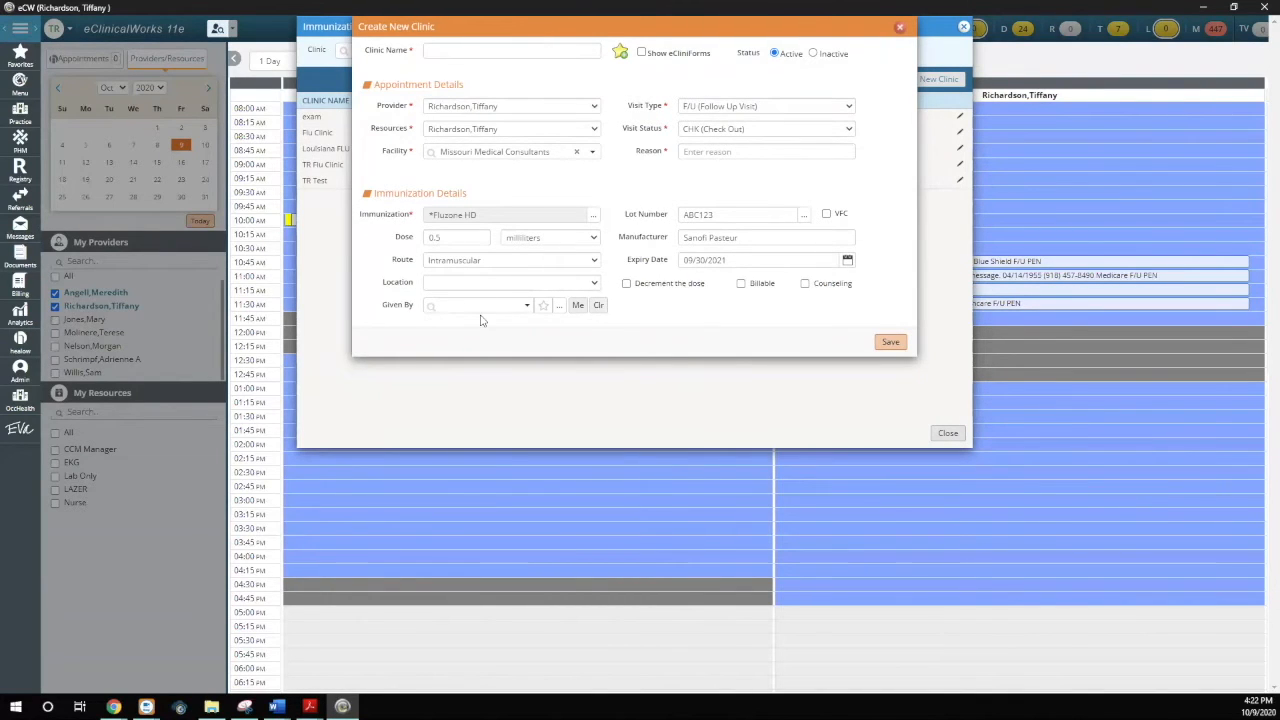
- Set the current user as the person giving the vaccine and enable Decrement the dose, Billable and Counseling
left_click(580, 306)
left_click(626, 285)
left_click(741, 285)
left_click(805, 284)
- Discard the unsaved new clinic and close the Immunization Templates list
left_click(900, 33)
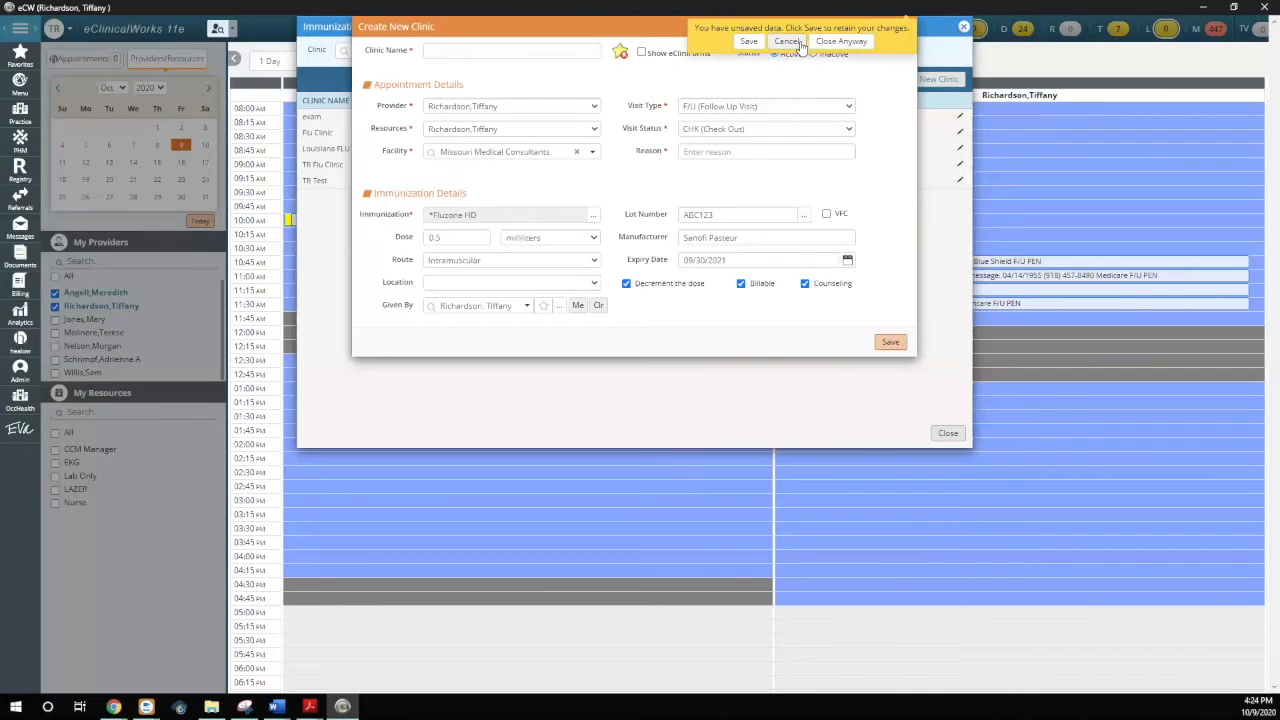
left_click(838, 42)
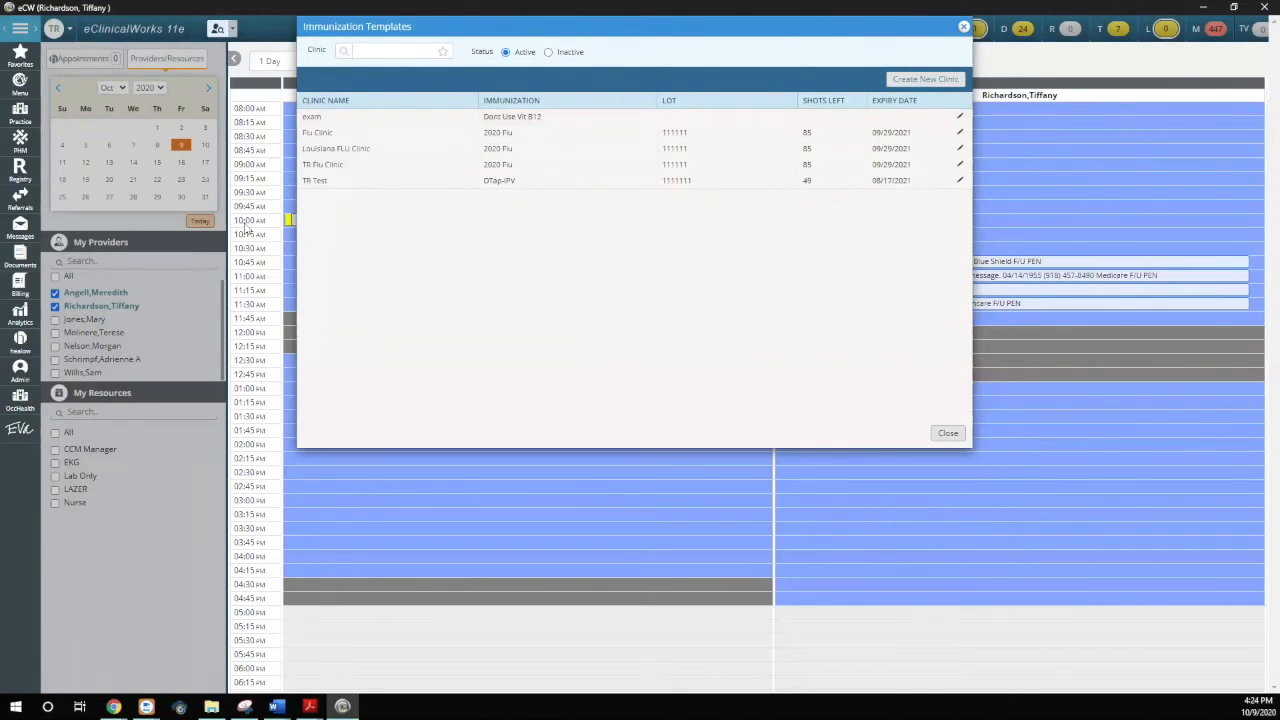
left_click(948, 433)
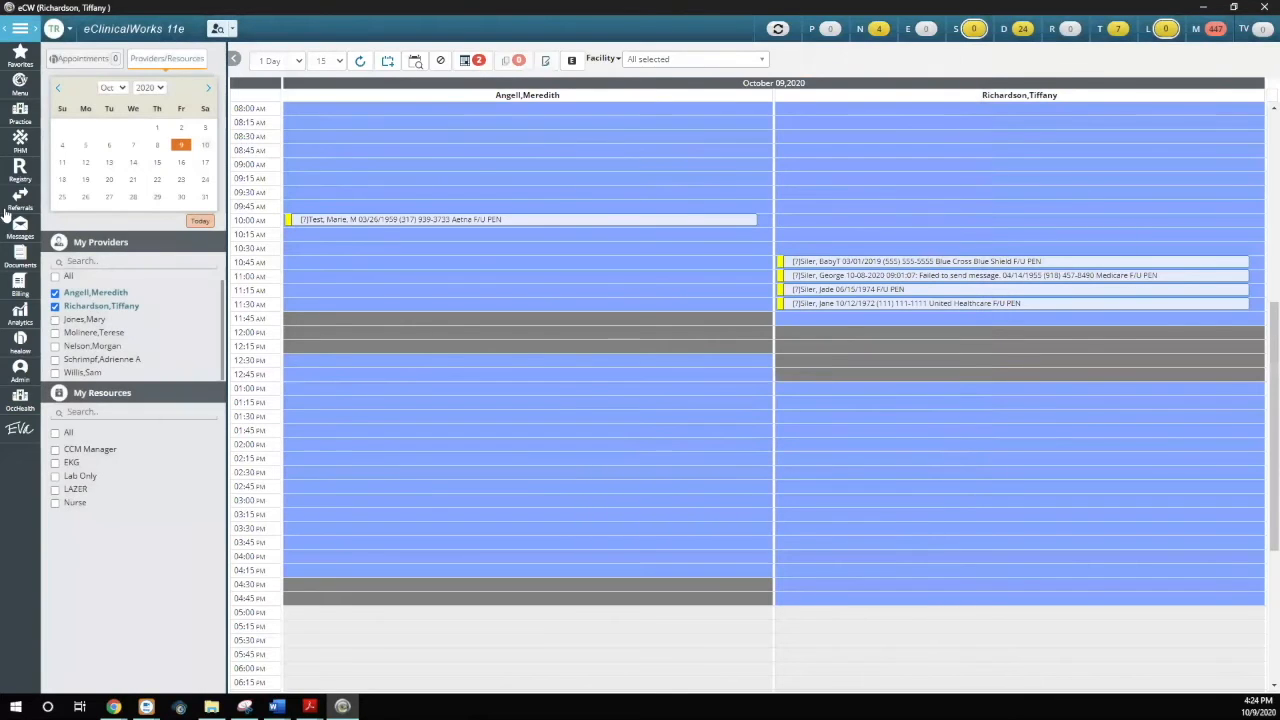
- Mark Immunization Templates as a favorite in the EMR immunization settings and close the menu
left_click(19, 86)
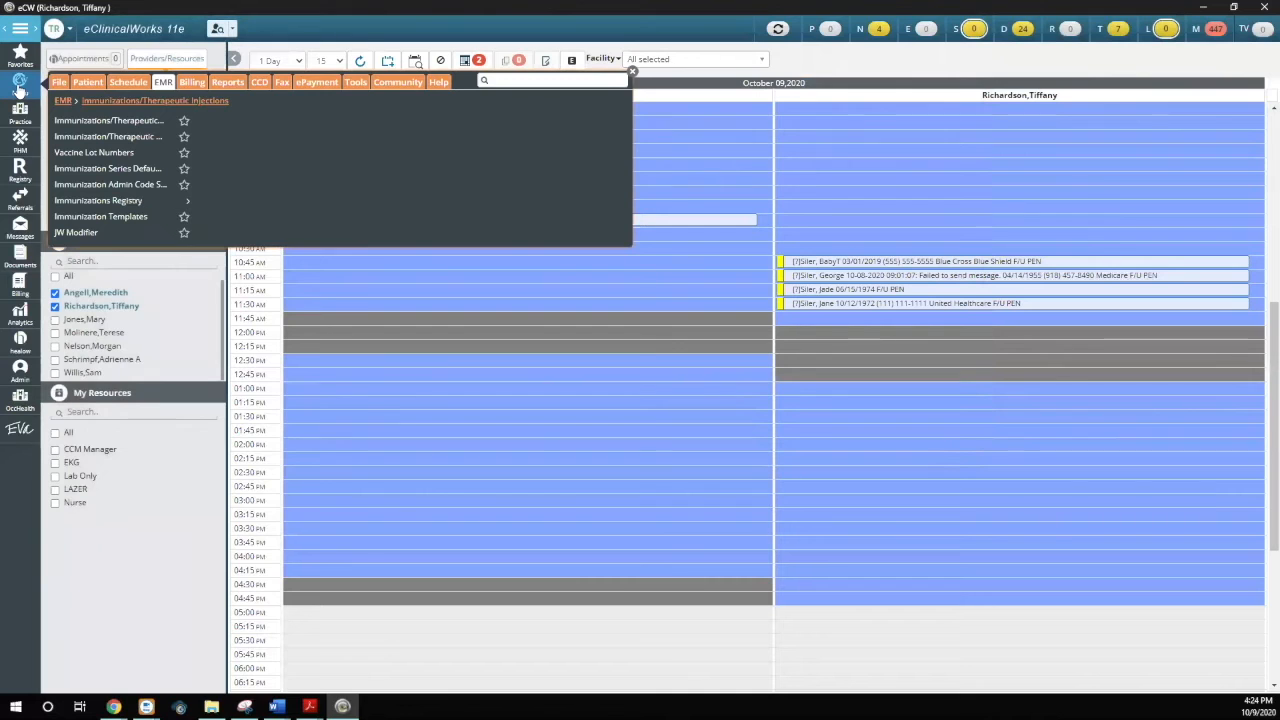
left_click(163, 82)
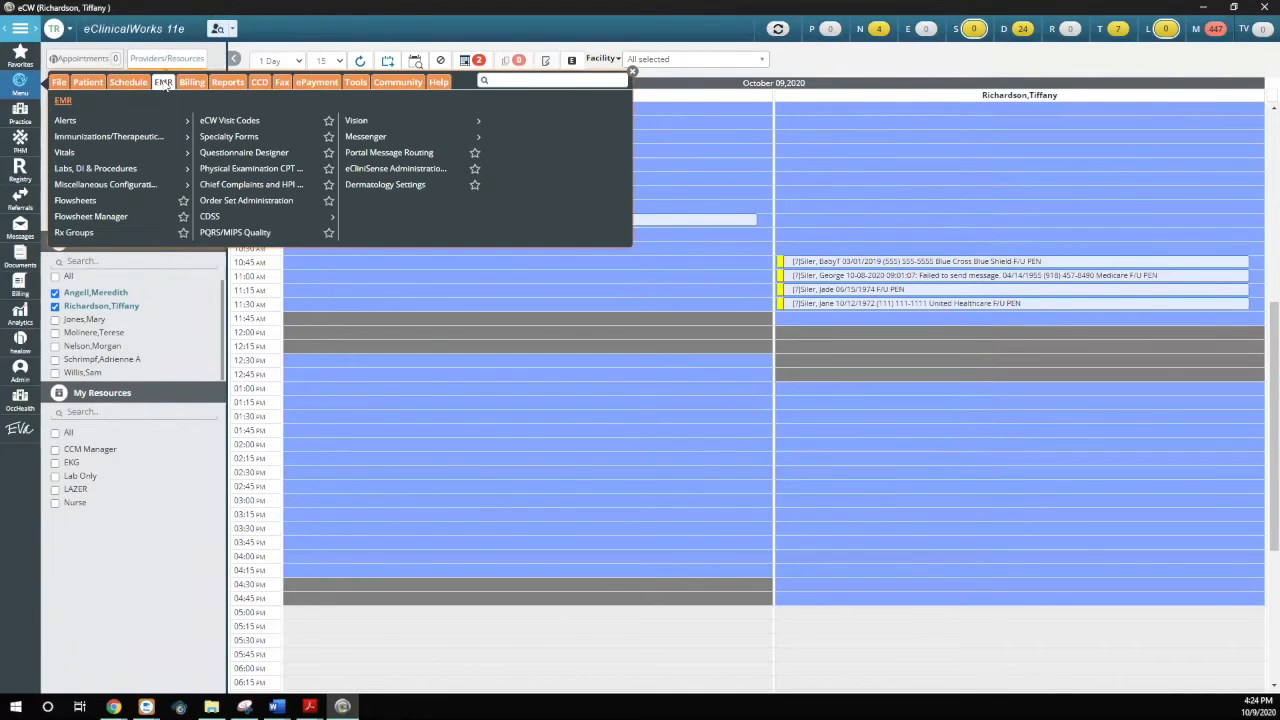
left_click(101, 136)
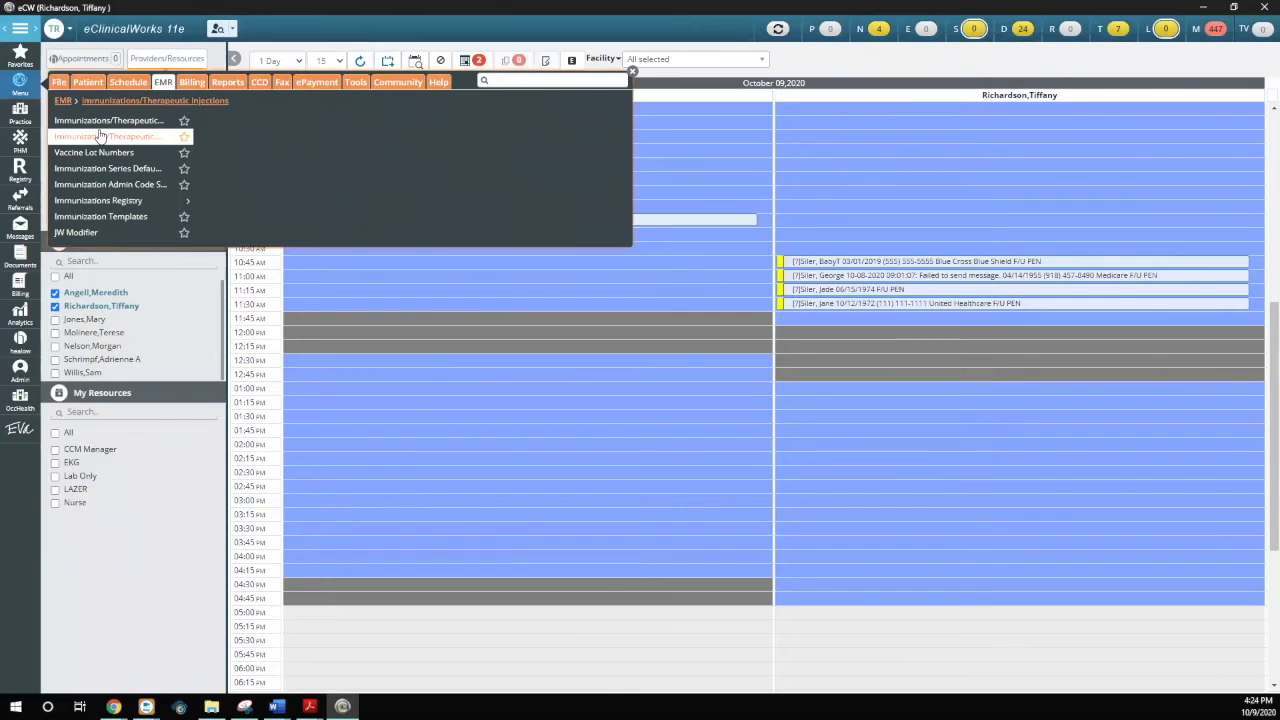
left_click(184, 217)
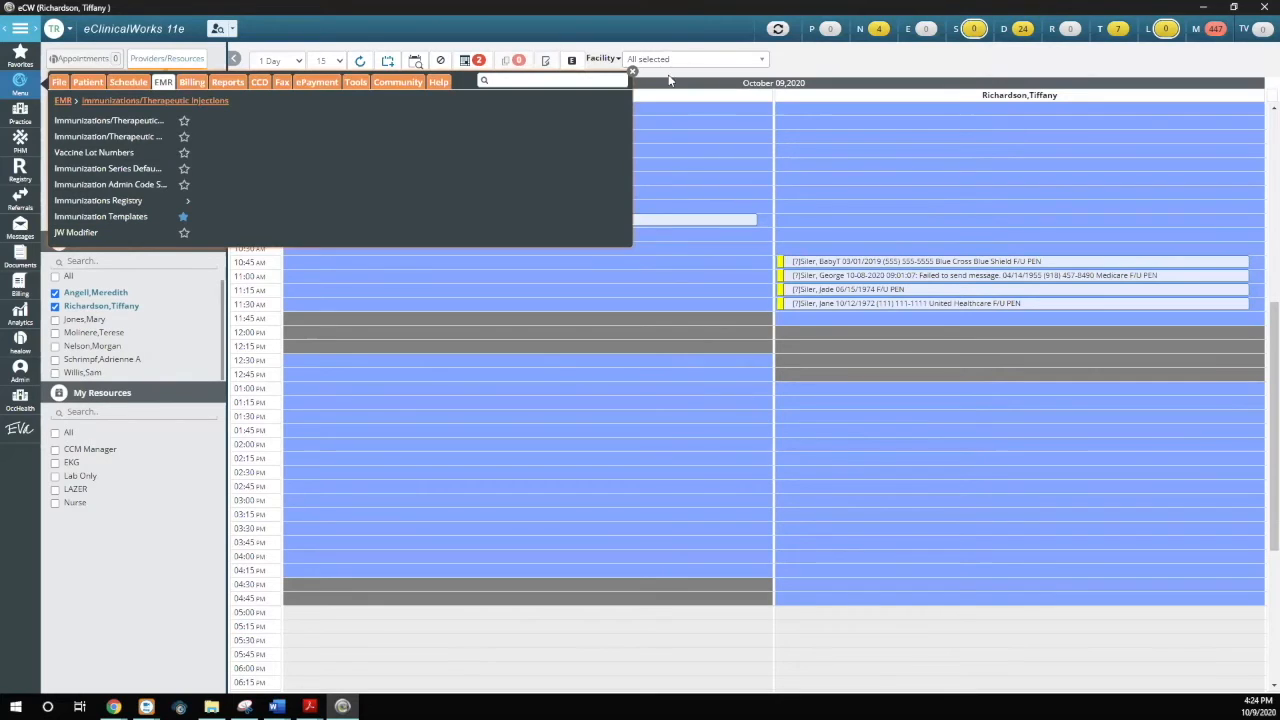
left_click(633, 72)
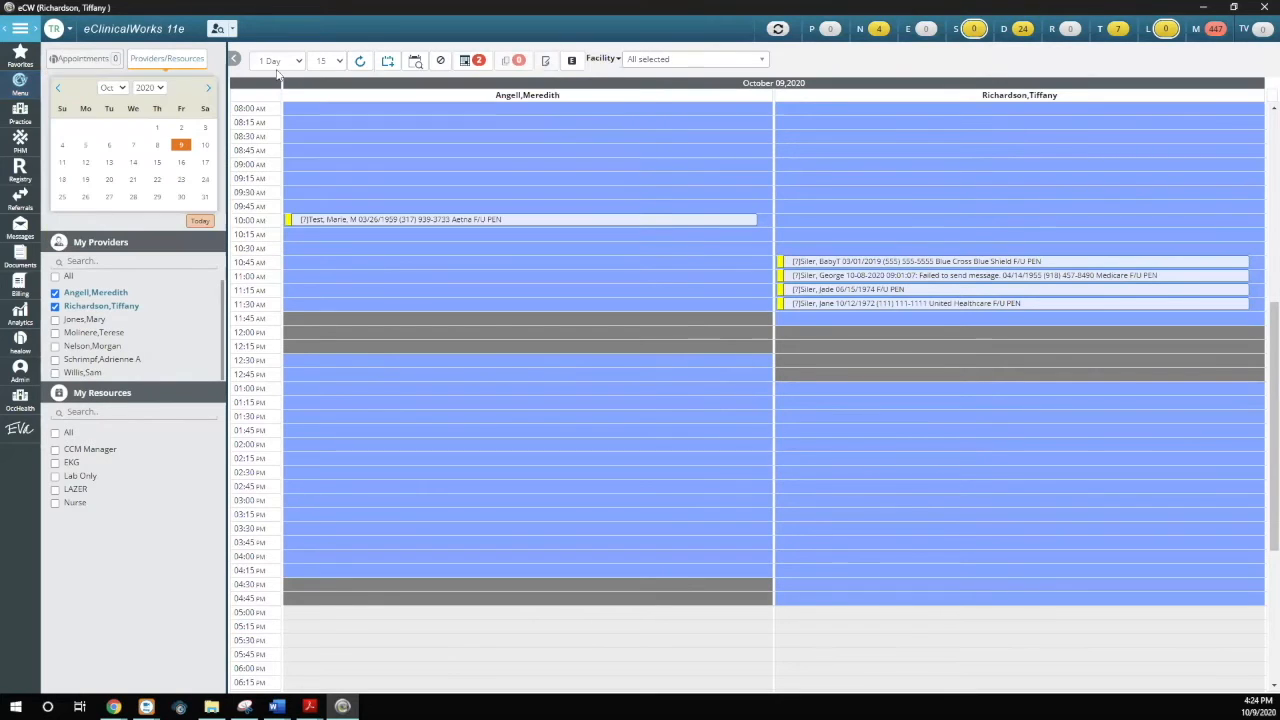
- Review the saved favorites, show them in the sidebar, and restore the standard sidebar
left_click(21, 58)
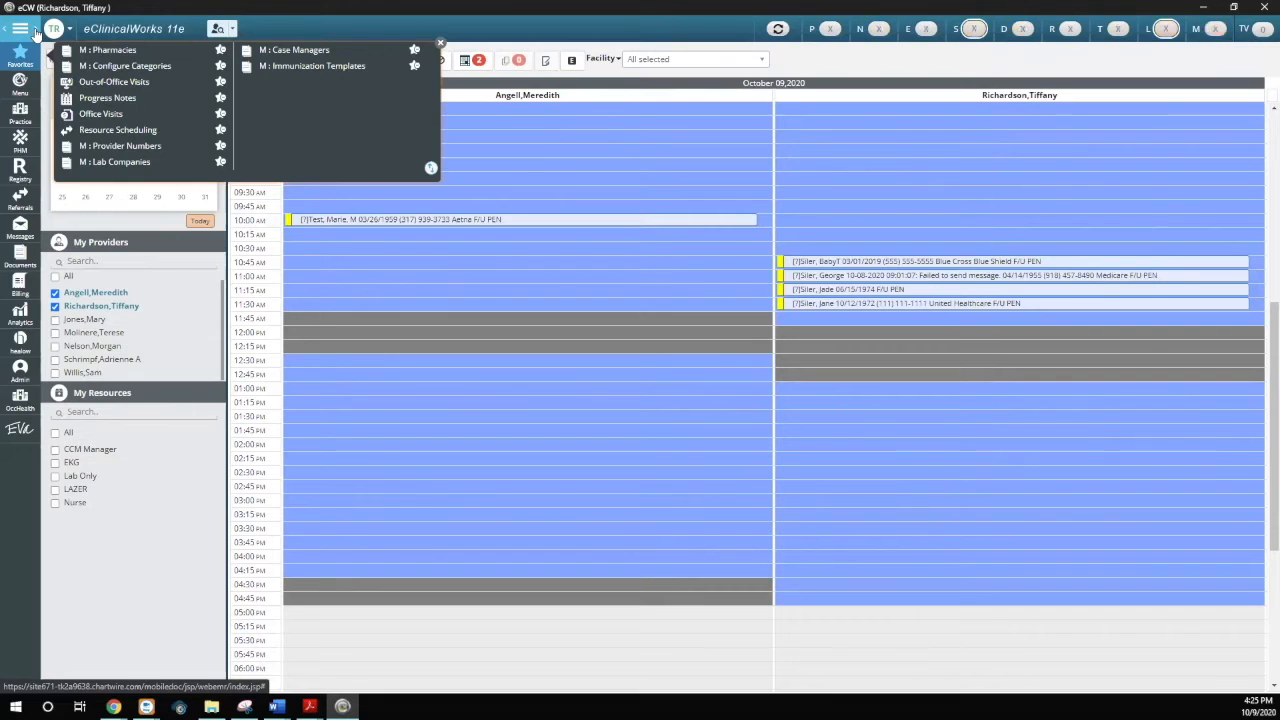
left_click(30, 32)
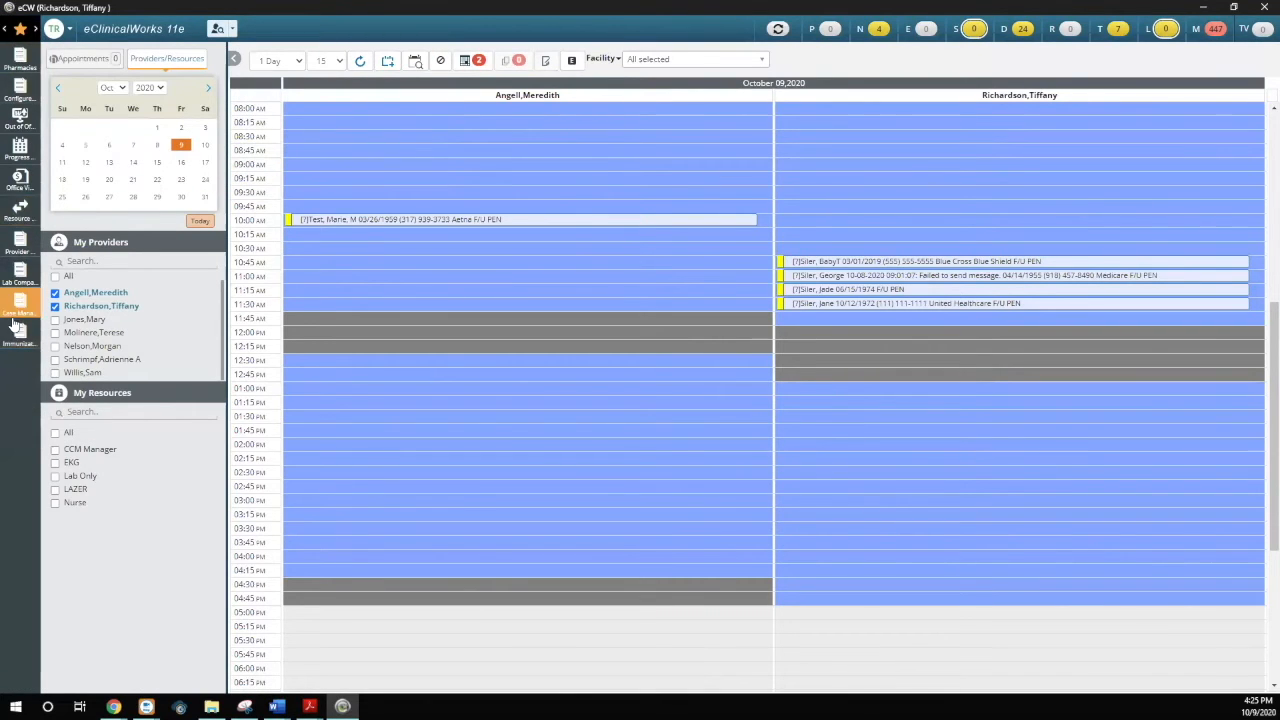
left_click(10, 32)
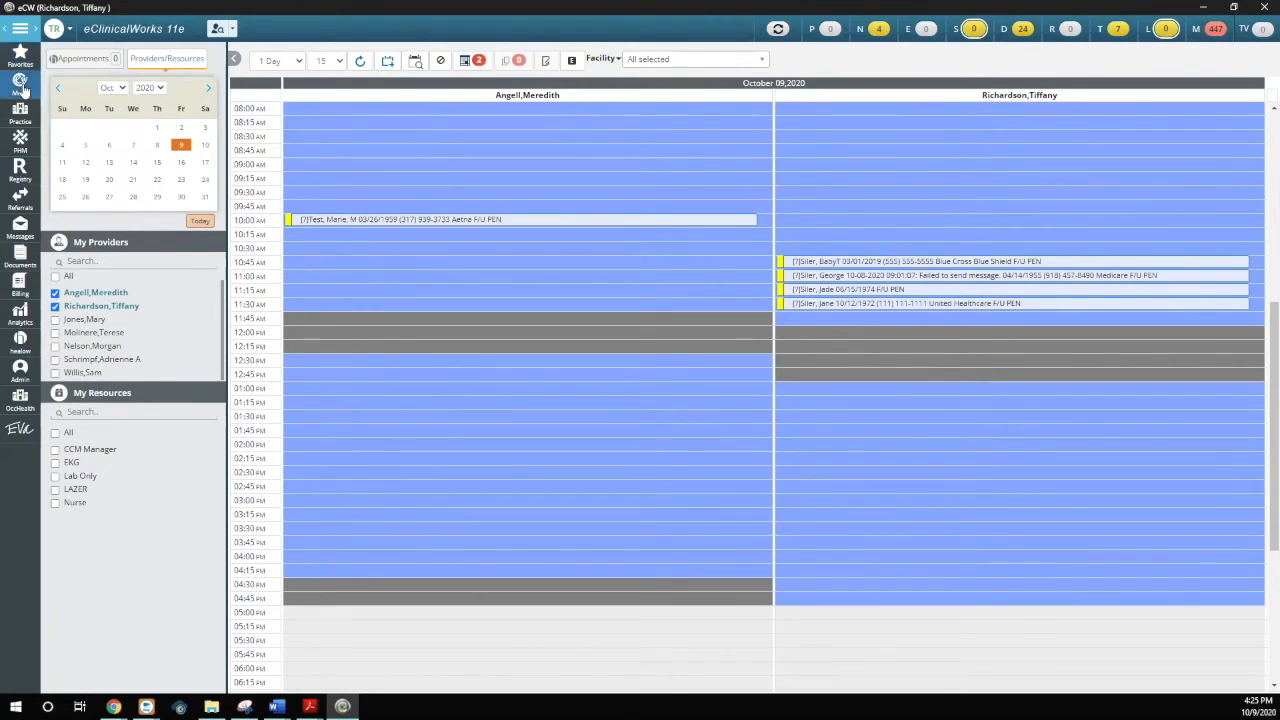
- Search the main menu for "templates"
left_click(21, 86)
left_click(512, 84)
type("t")
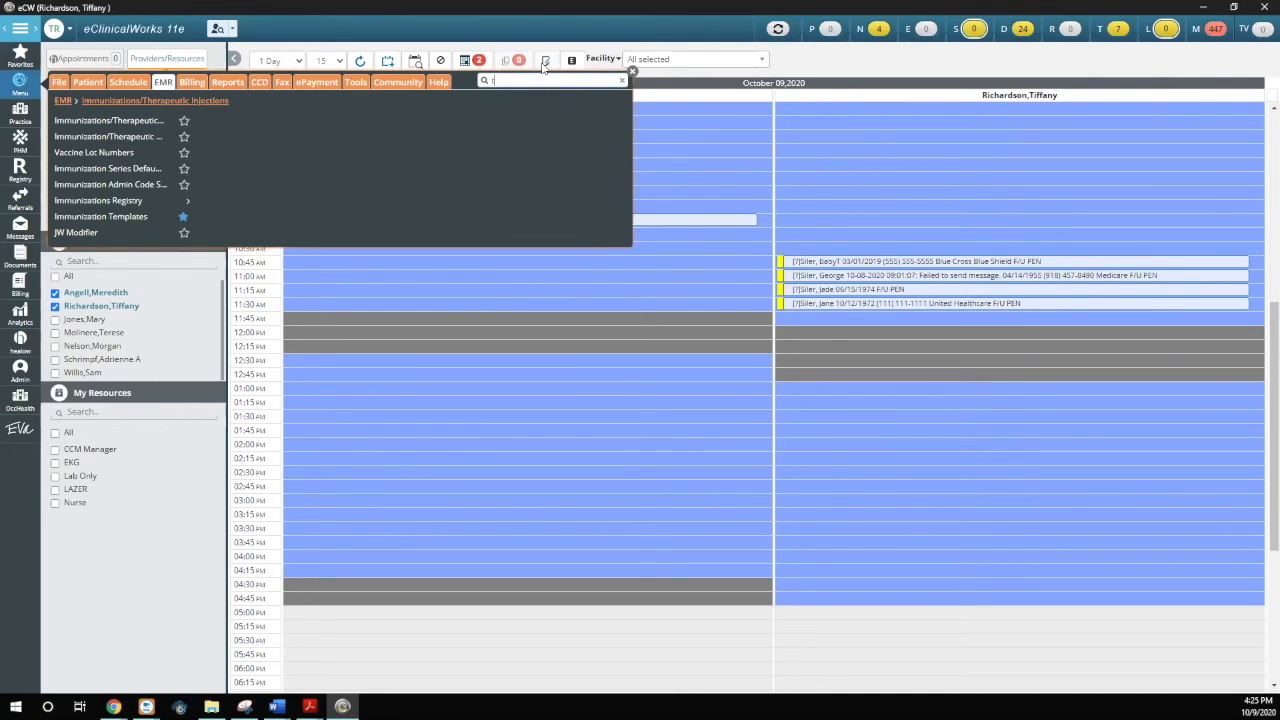
type("emplates")
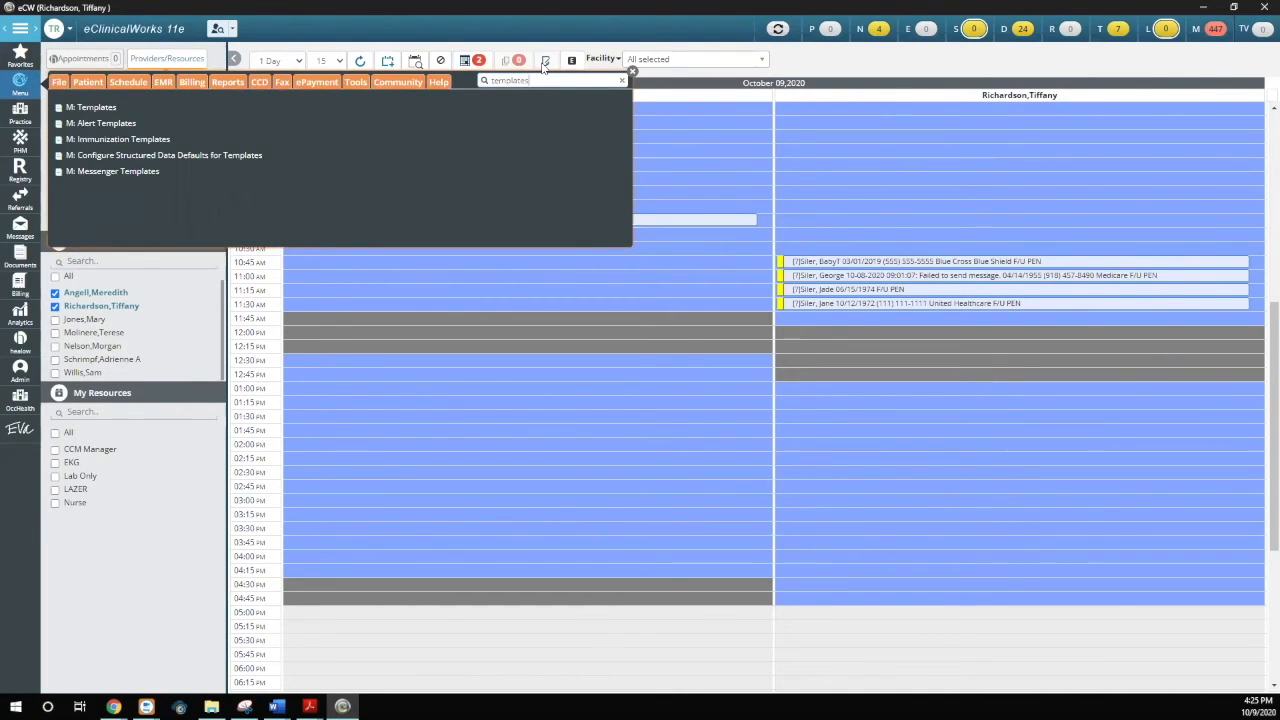
- Open the TR Flu Clinic immunization template and choose the patient by last name, confirming the duplicate-name match
left_click(166, 140)
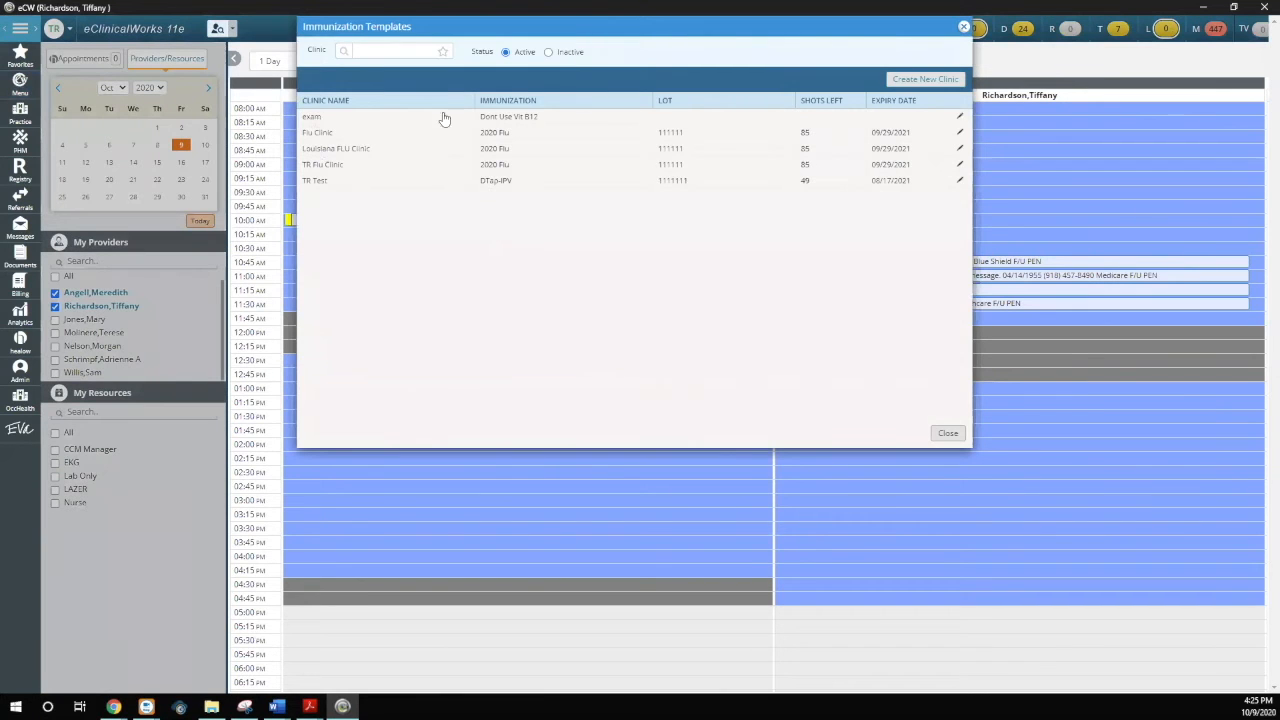
left_click(334, 166)
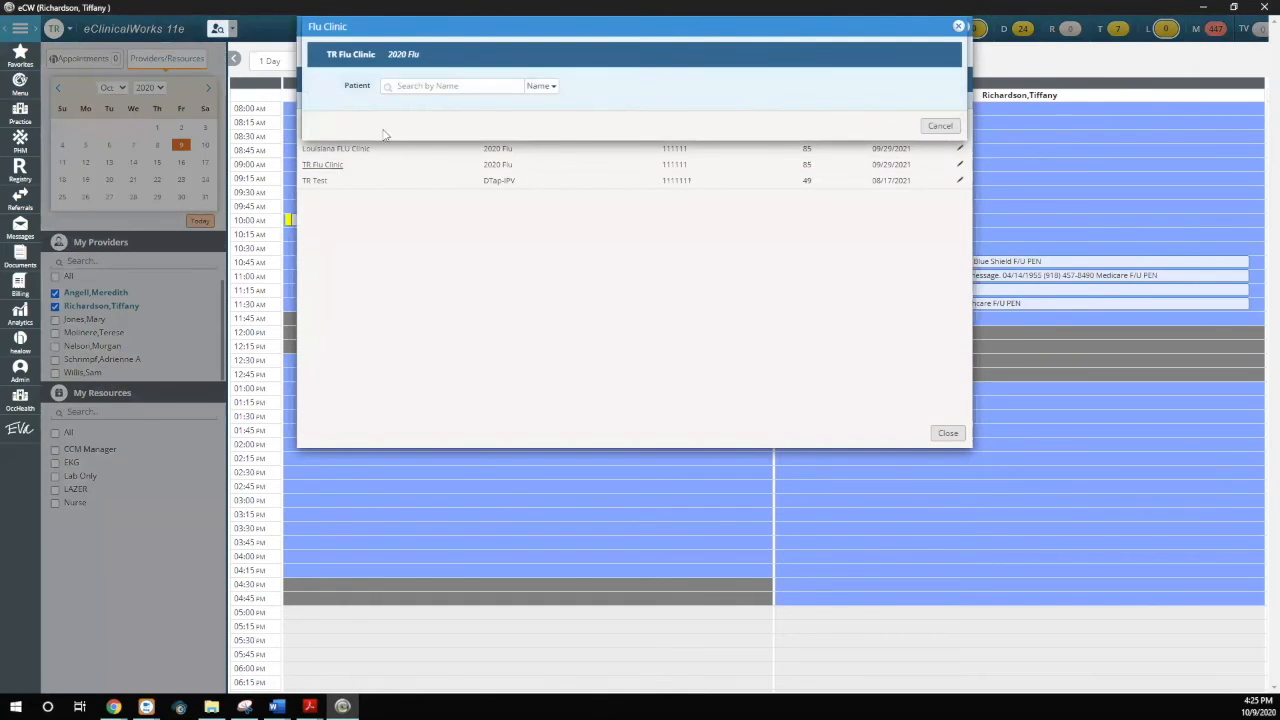
left_click(439, 86)
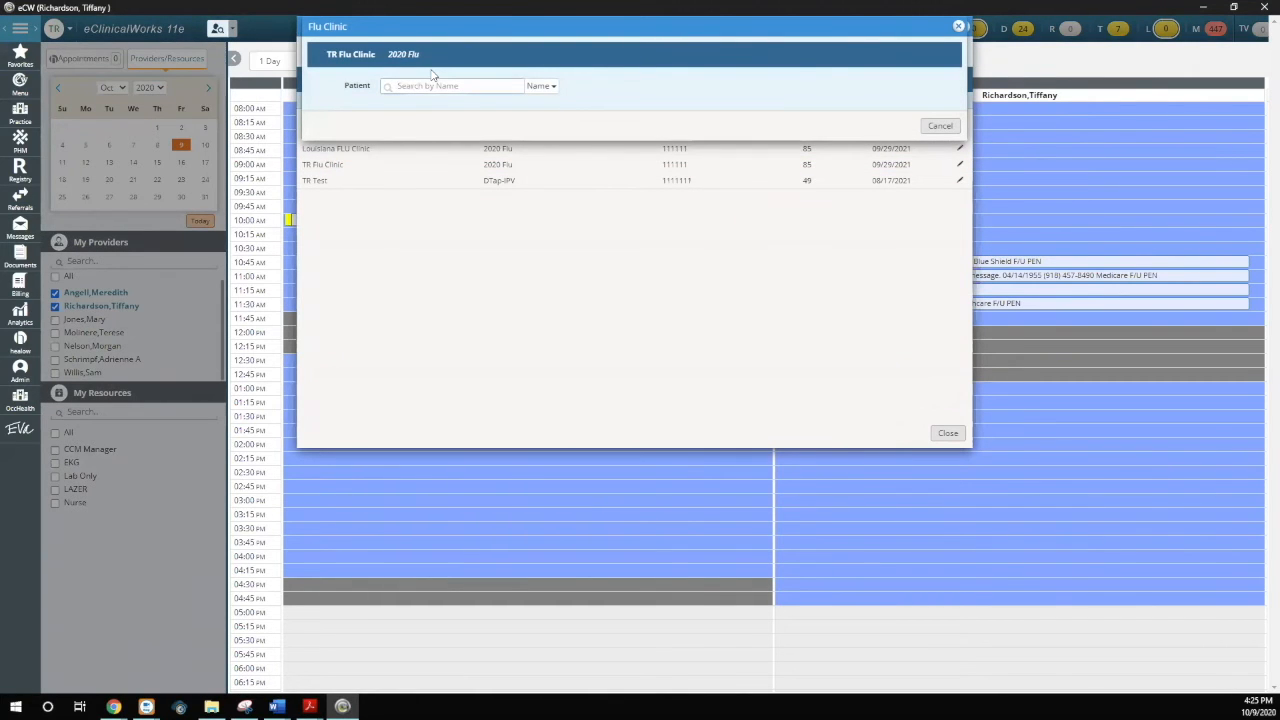
type("siler")
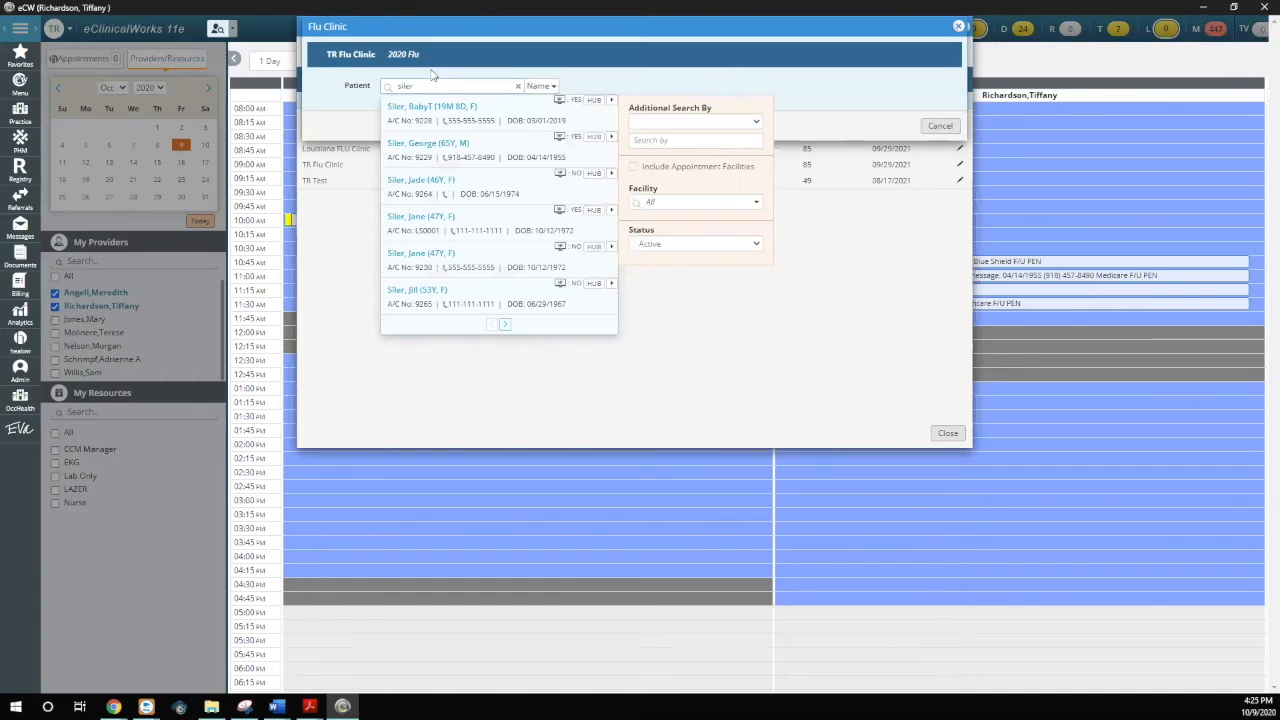
left_click(447, 219)
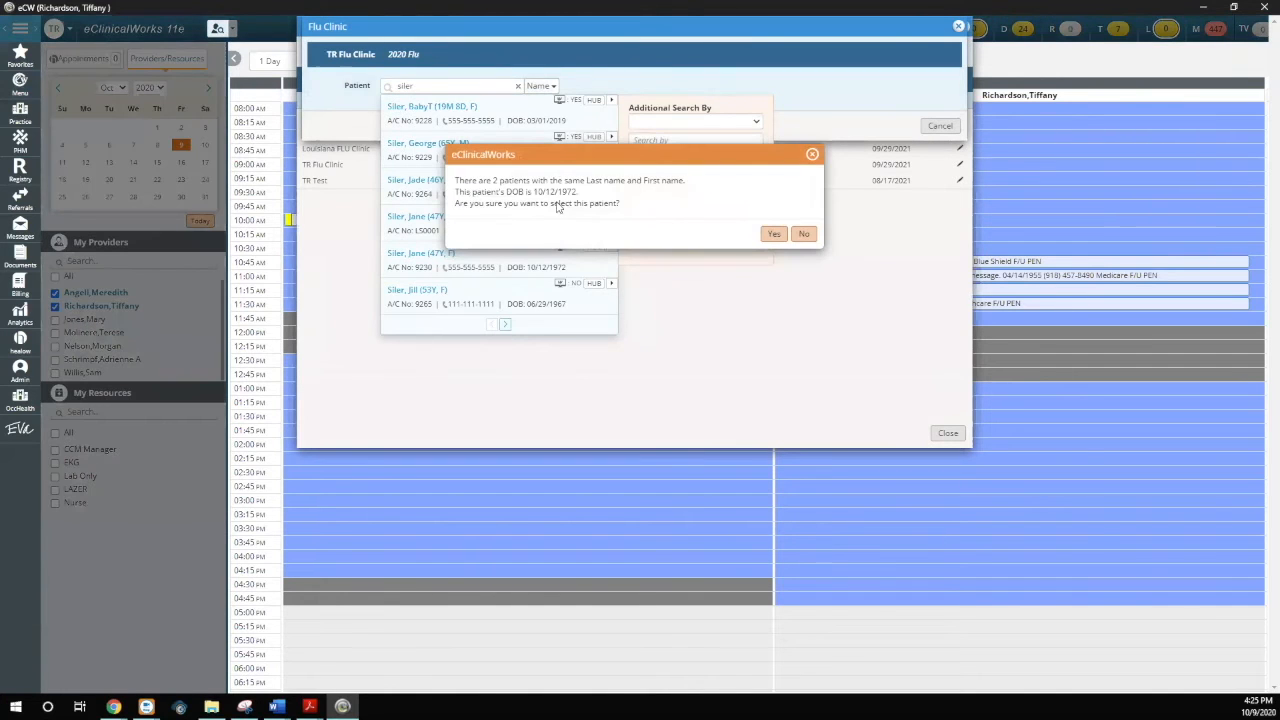
left_click(777, 236)
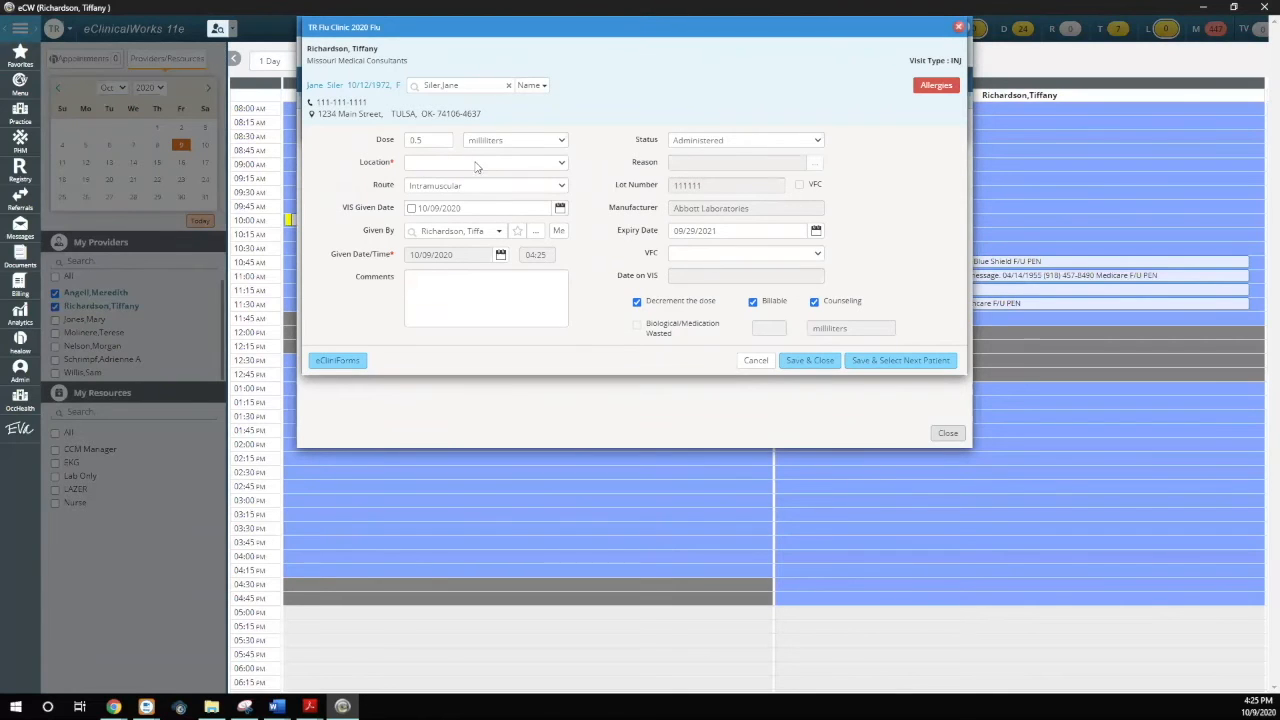
- Set the flu shot location to Left Deltoid, leave VFC blank, save the record, and close the Immunization Templates list
left_click(506, 169)
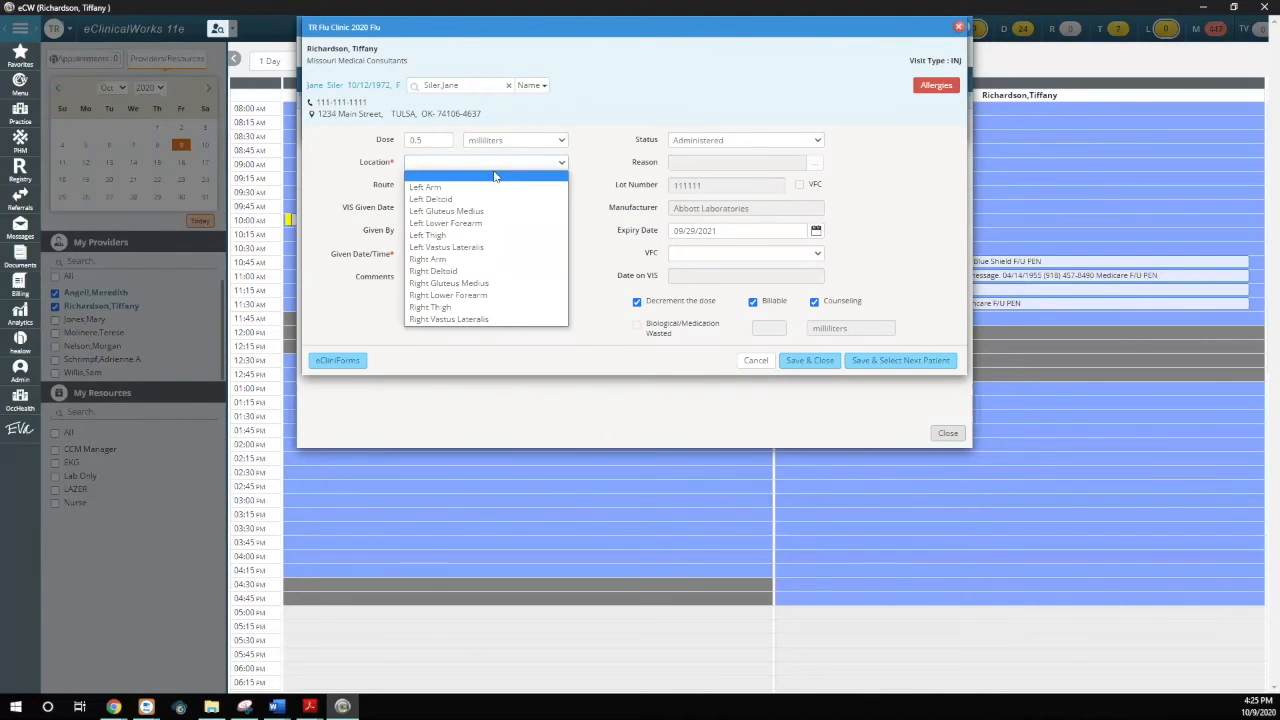
left_click(490, 199)
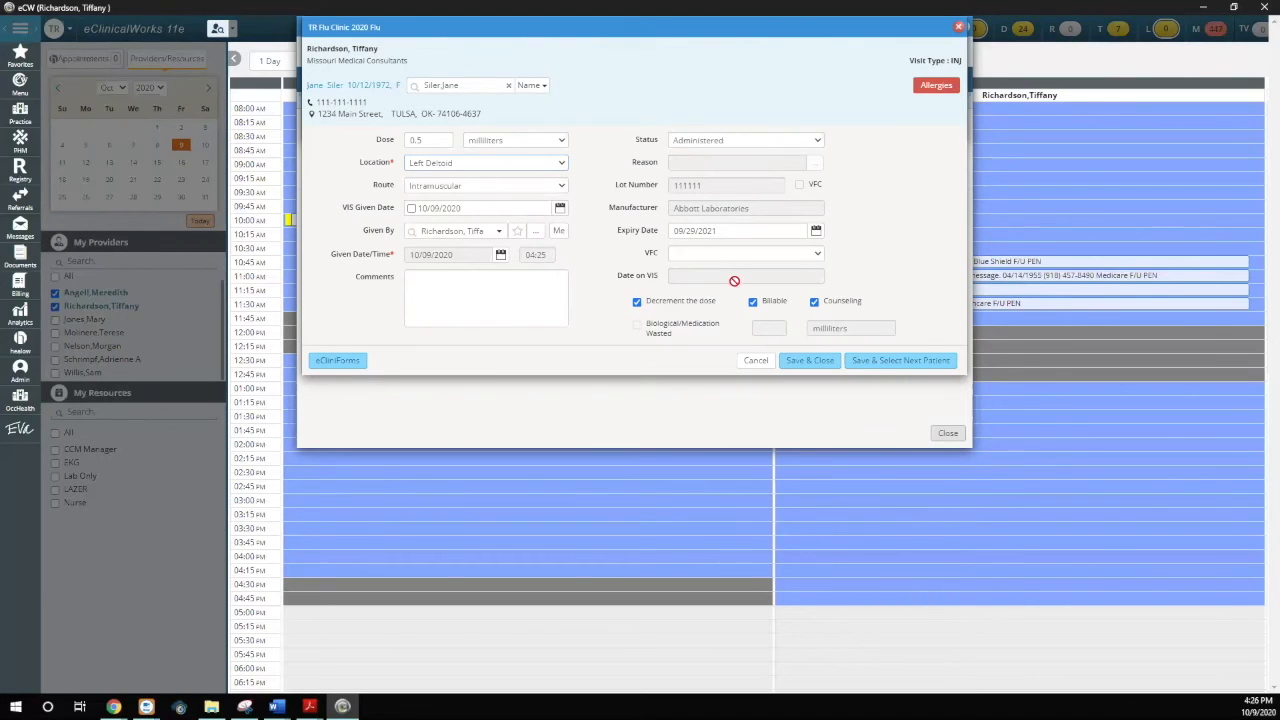
left_click(819, 254)
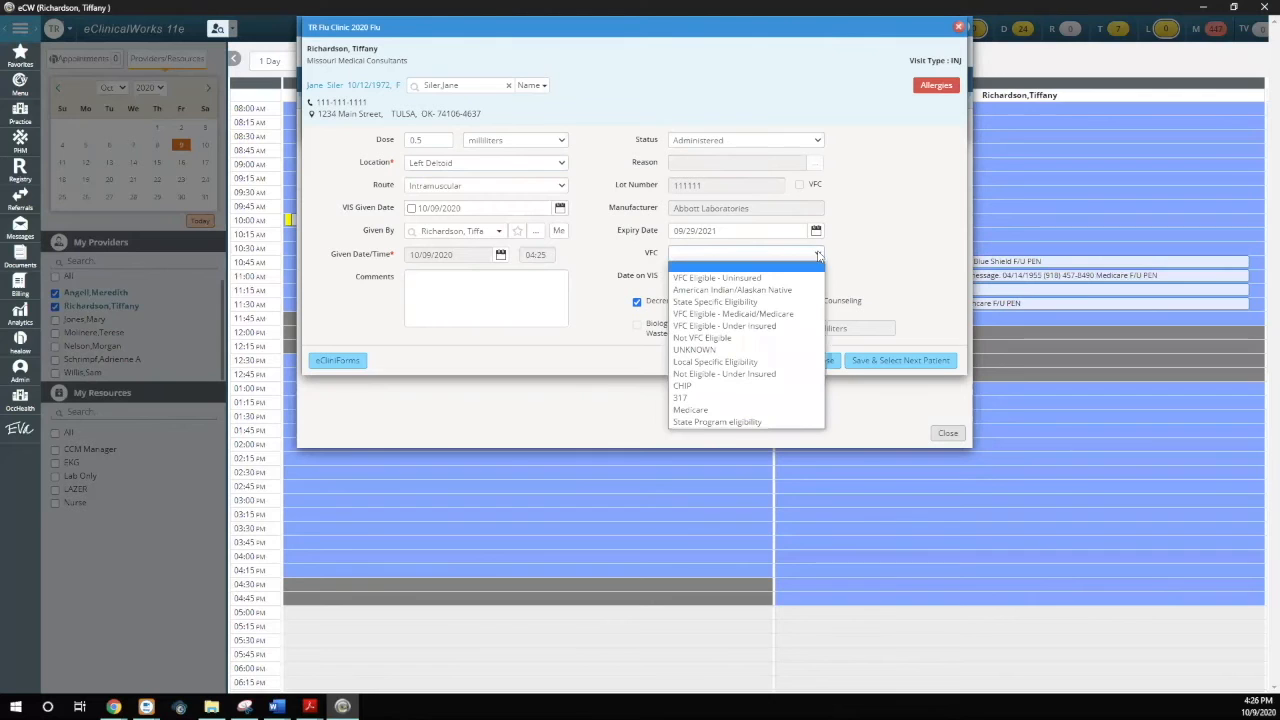
left_click(877, 250)
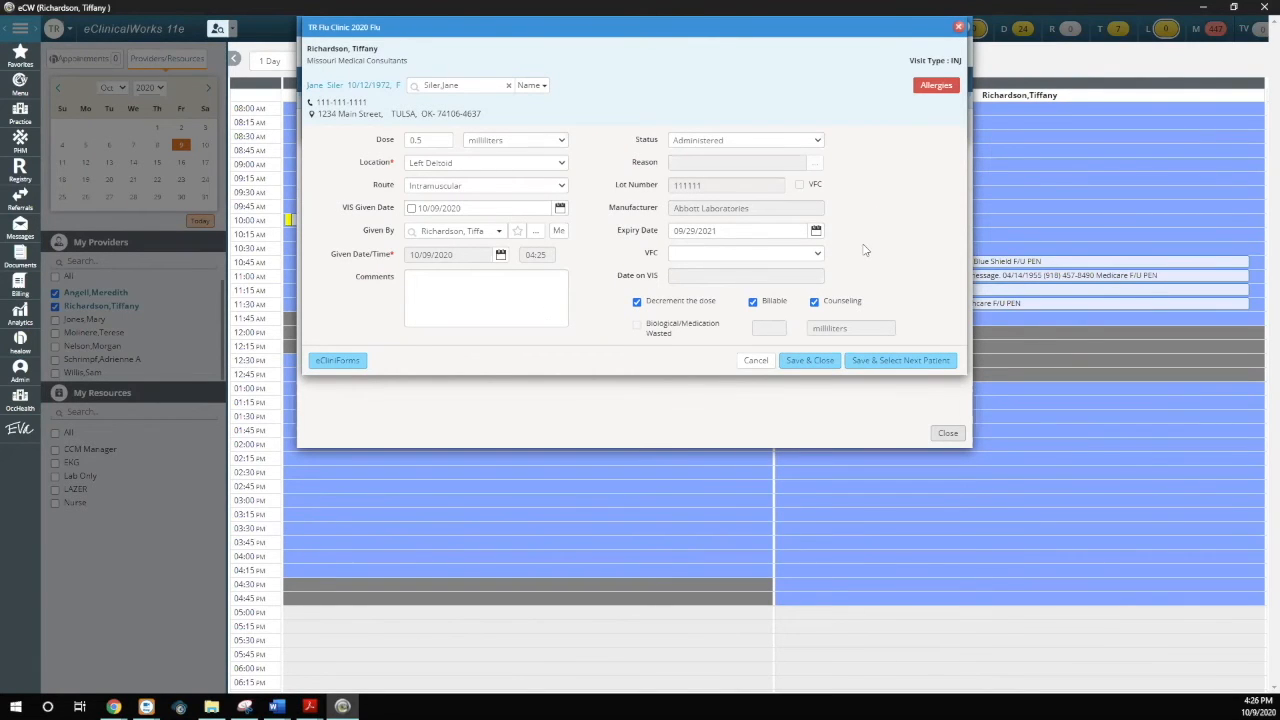
left_click(818, 363)
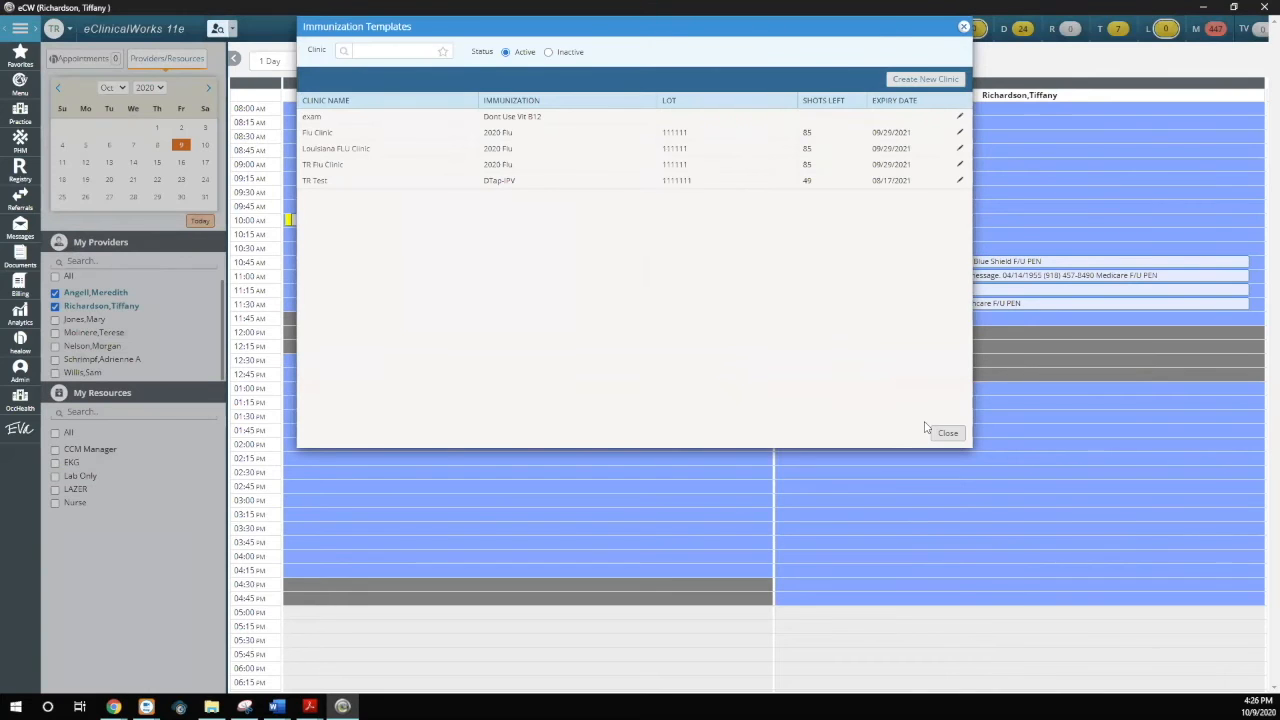
left_click(949, 434)
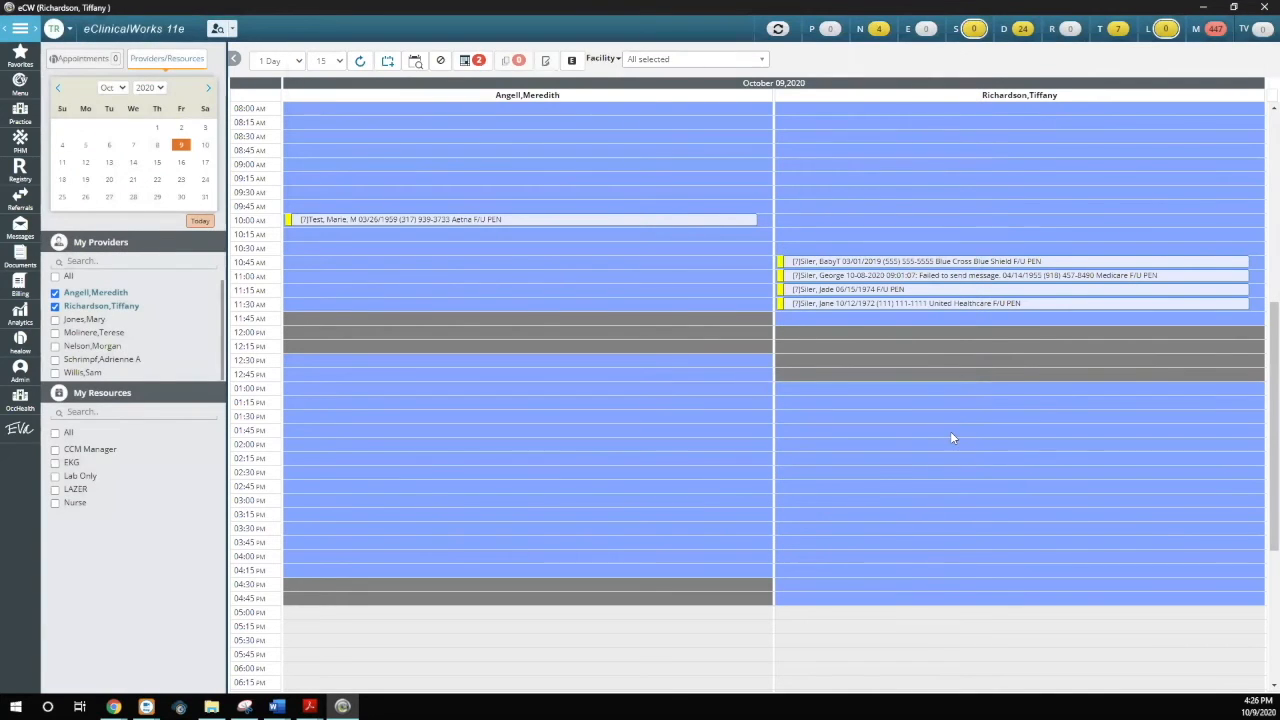
- Open the patient's 10/09/2020 Flu Shot progress note from the office visits and review its documentation, templates and 2020 Flu details
left_click(971, 30)
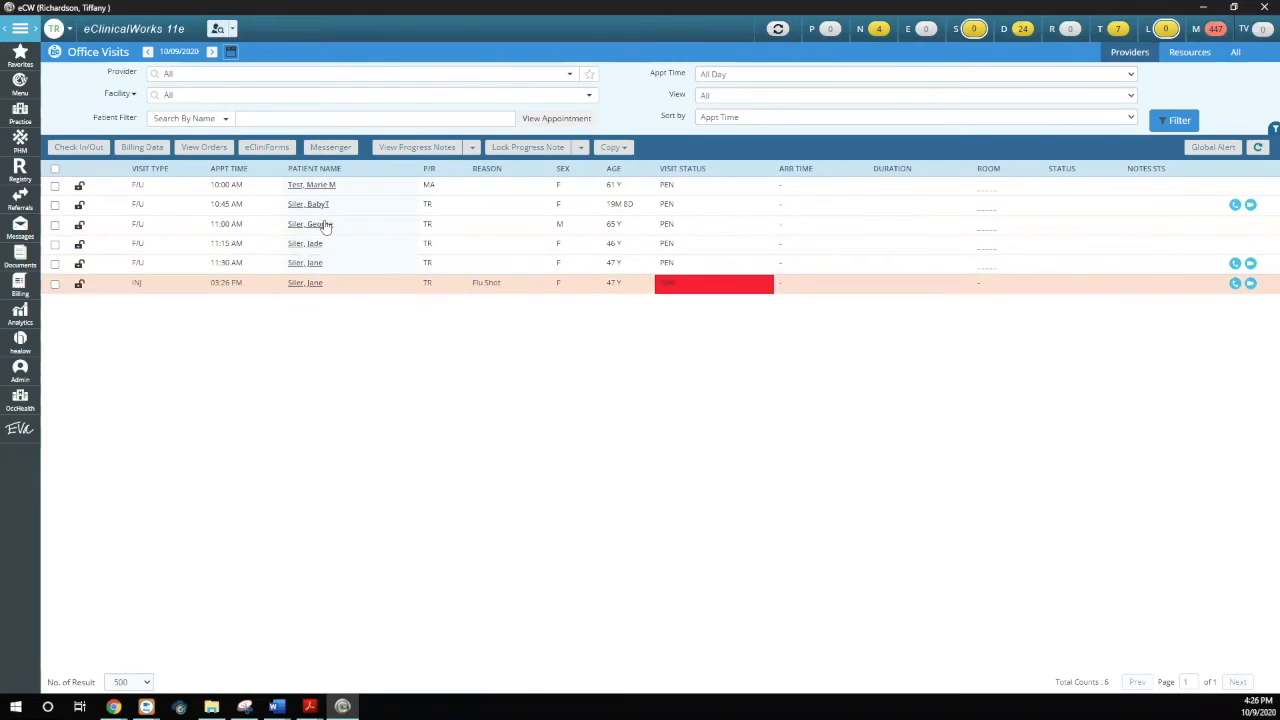
left_click(313, 264)
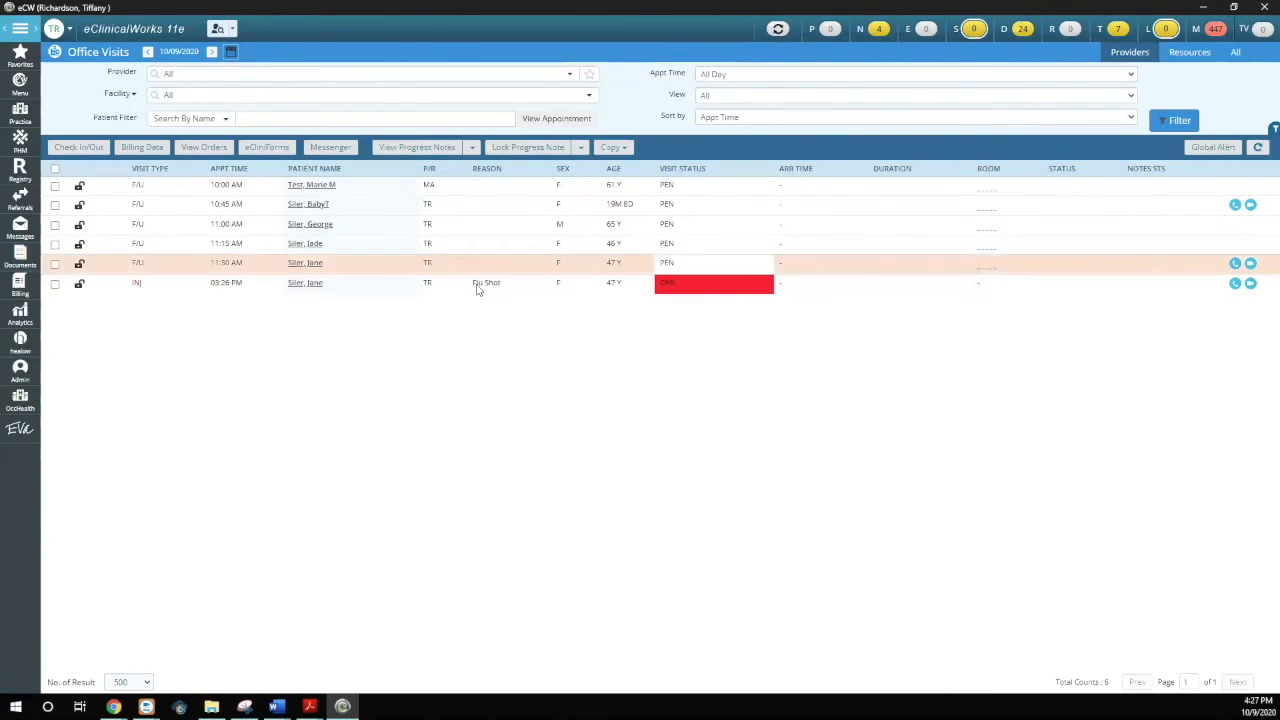
left_click(55, 169)
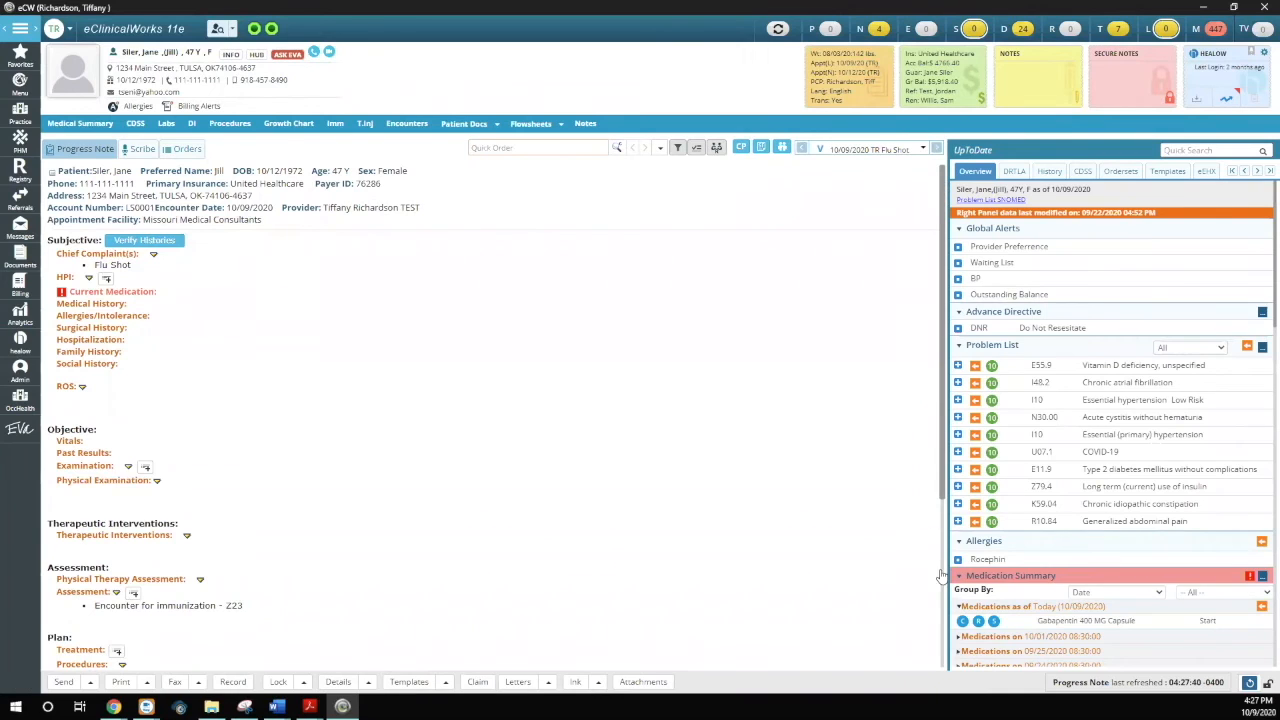
scroll(488, 423, "down", 5)
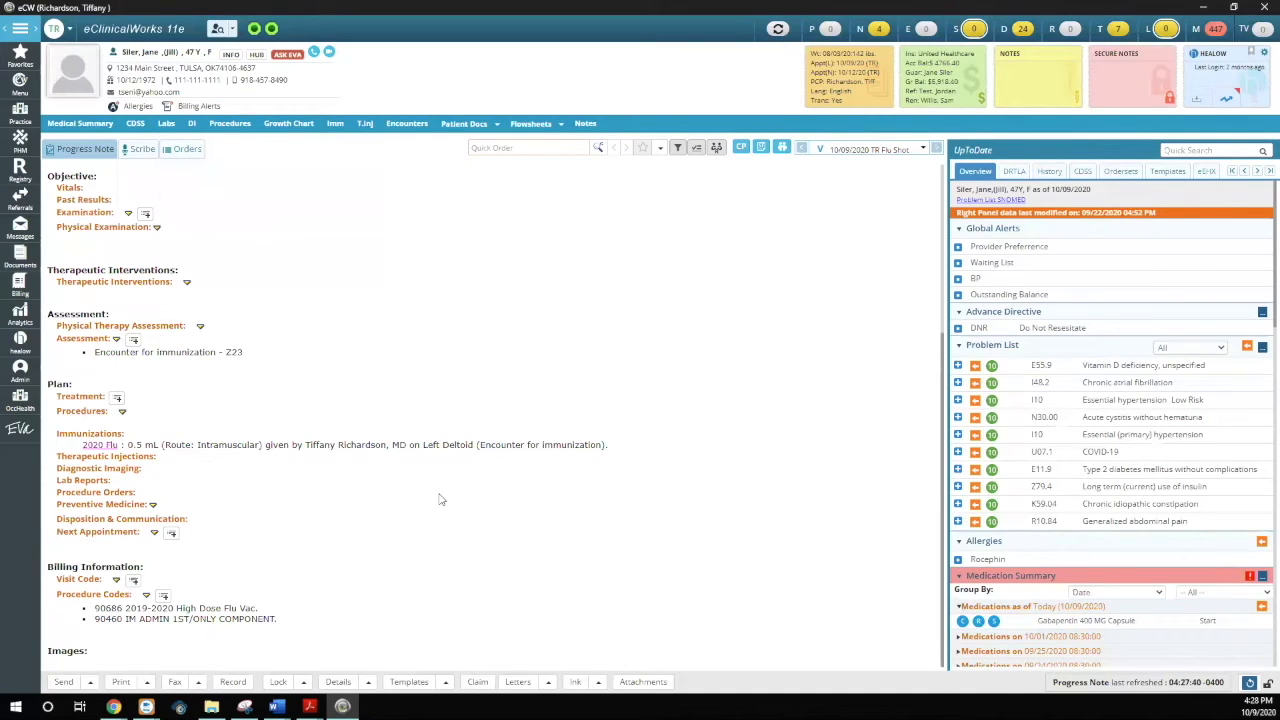
left_click(1172, 175)
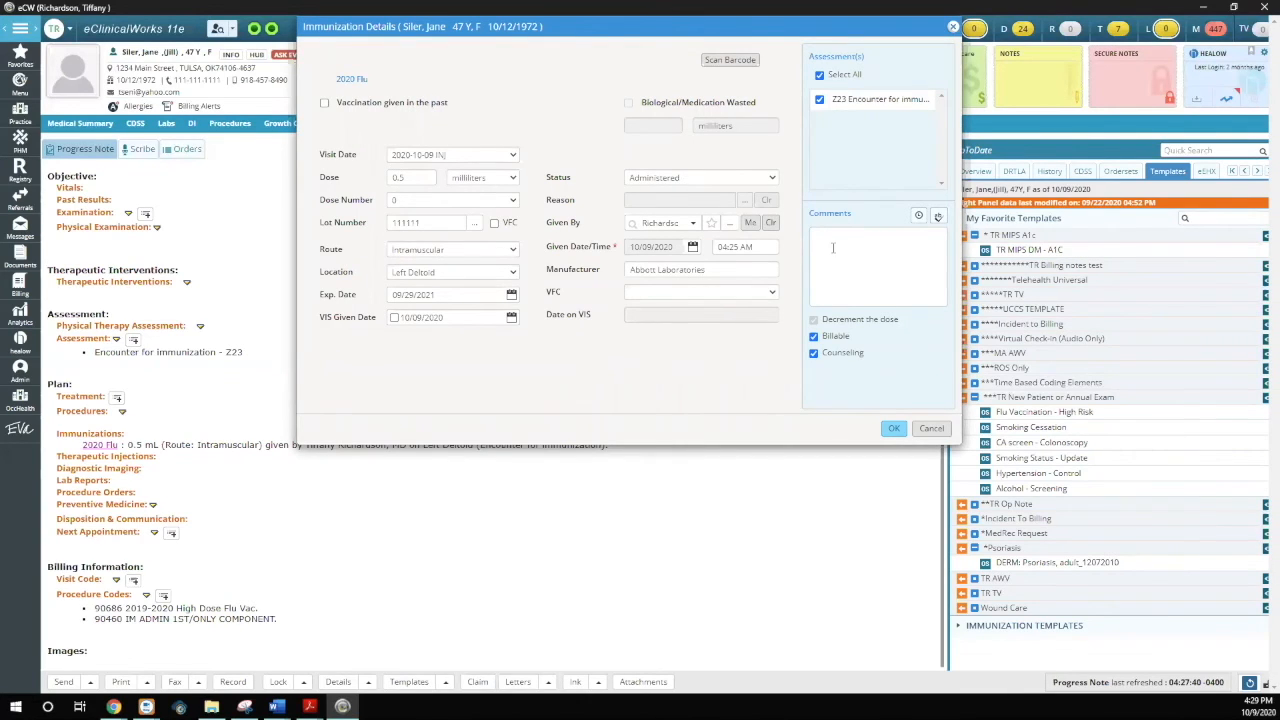
left_click(930, 429)
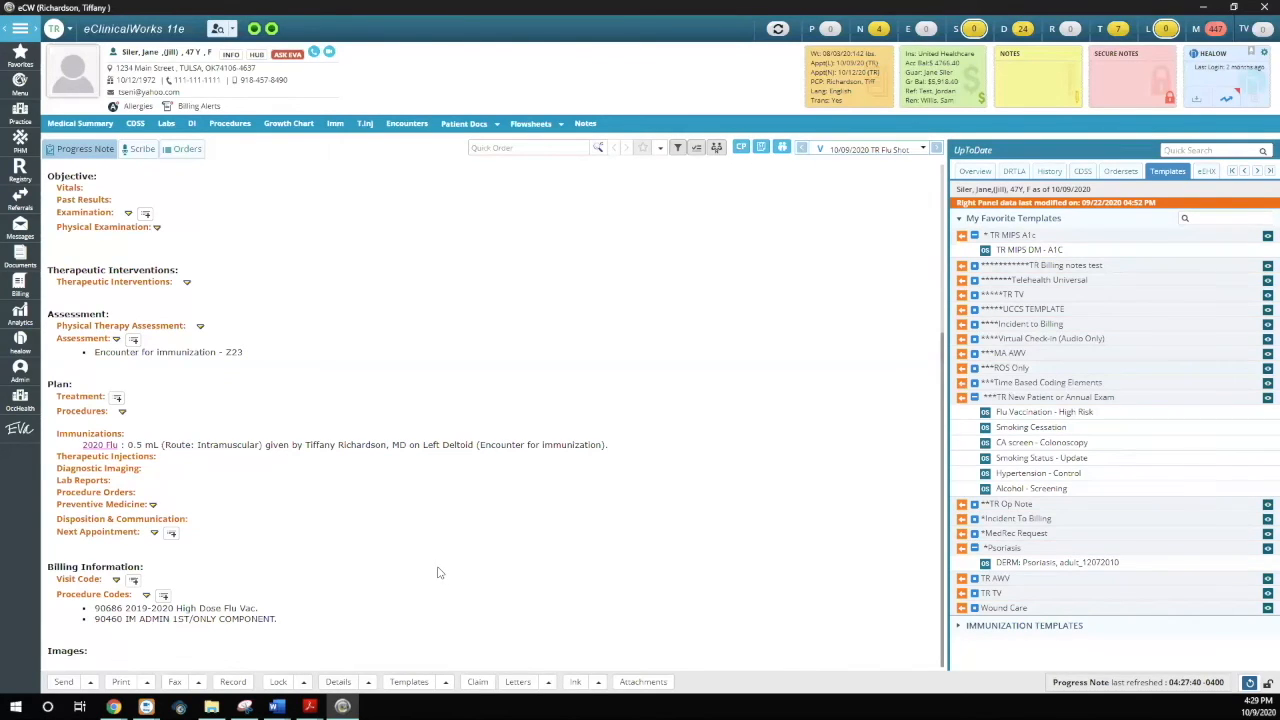
- Start a *Fluzone HD immunization entry from the progress note and view its lots without the facility filter, leaving none selected
left_click(112, 440)
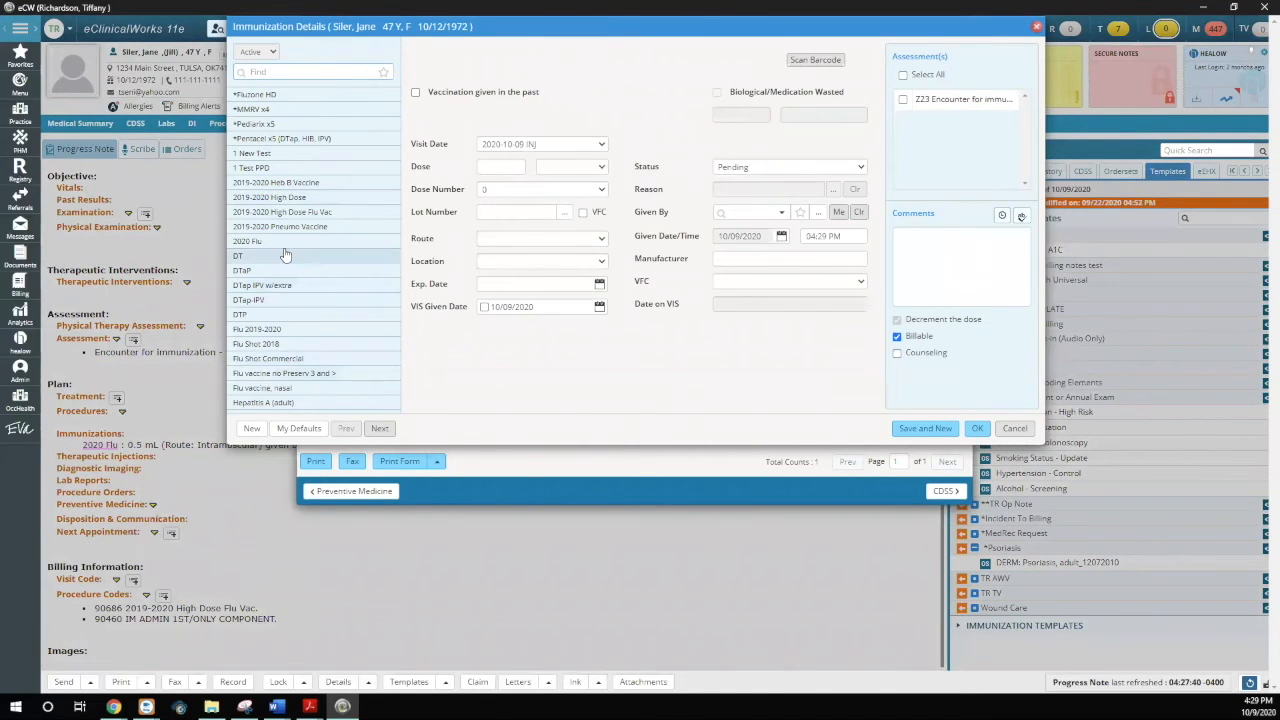
left_click(267, 97)
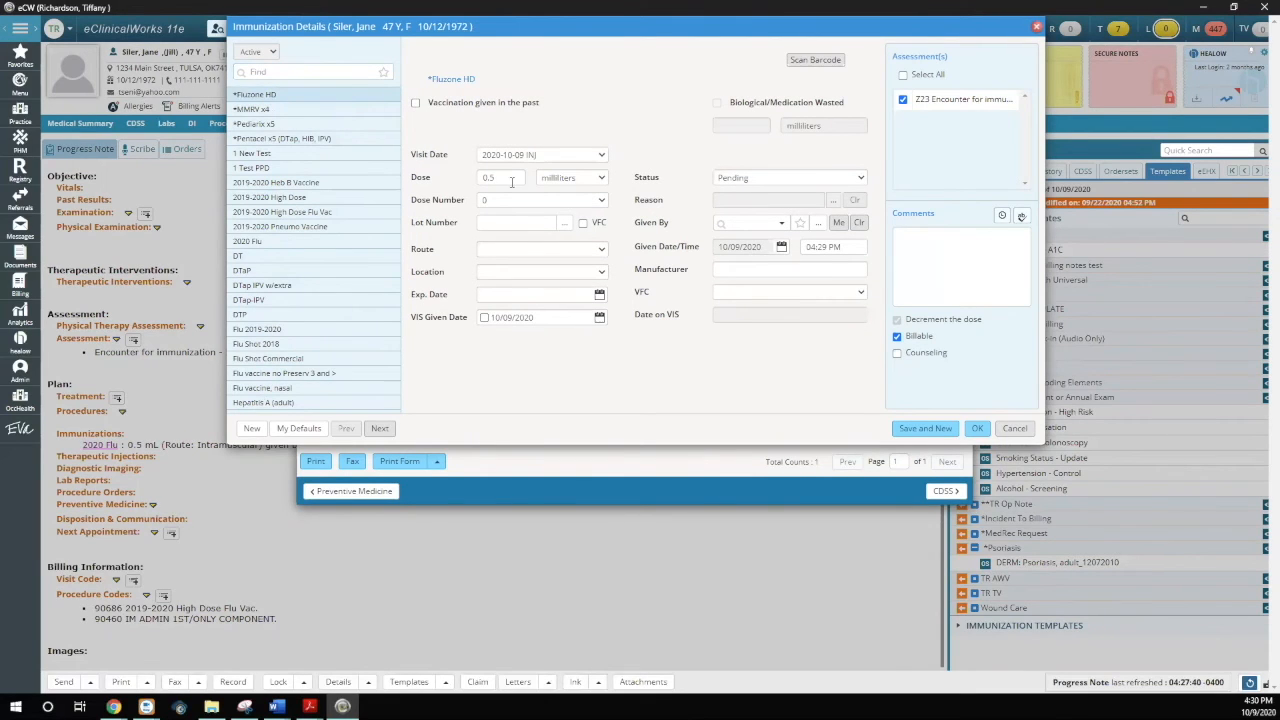
left_click(564, 228)
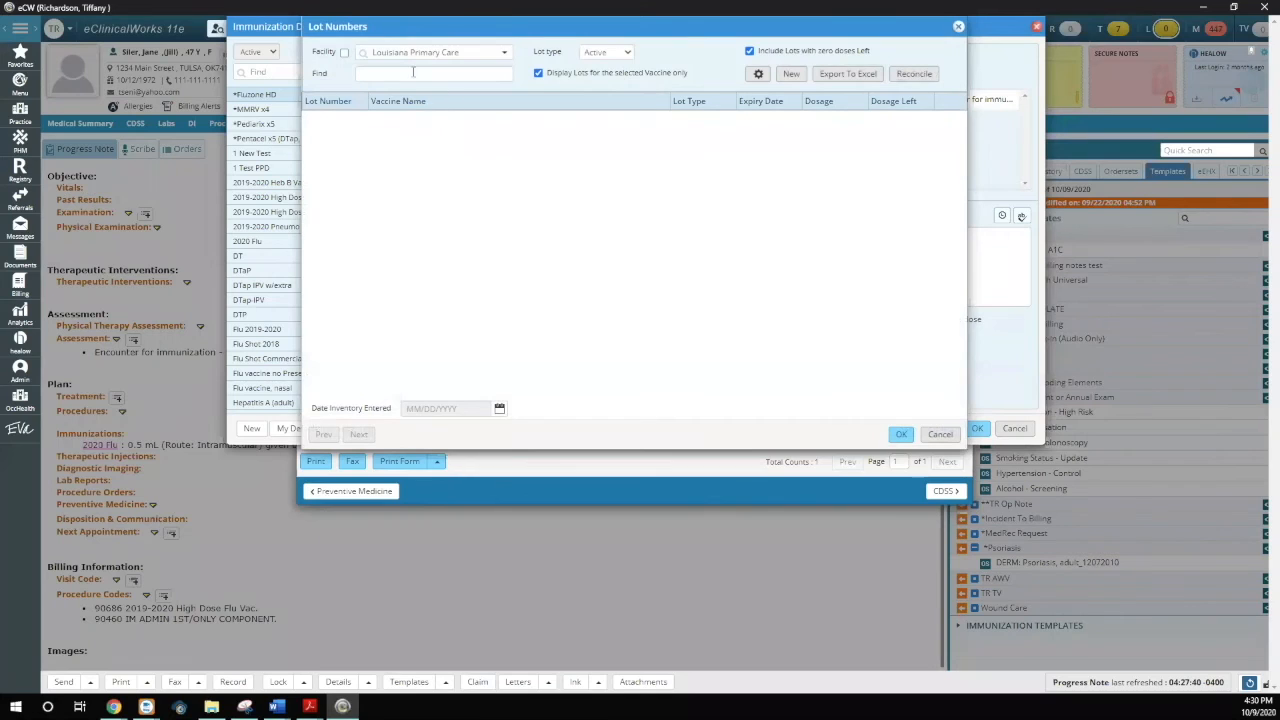
left_click(344, 52)
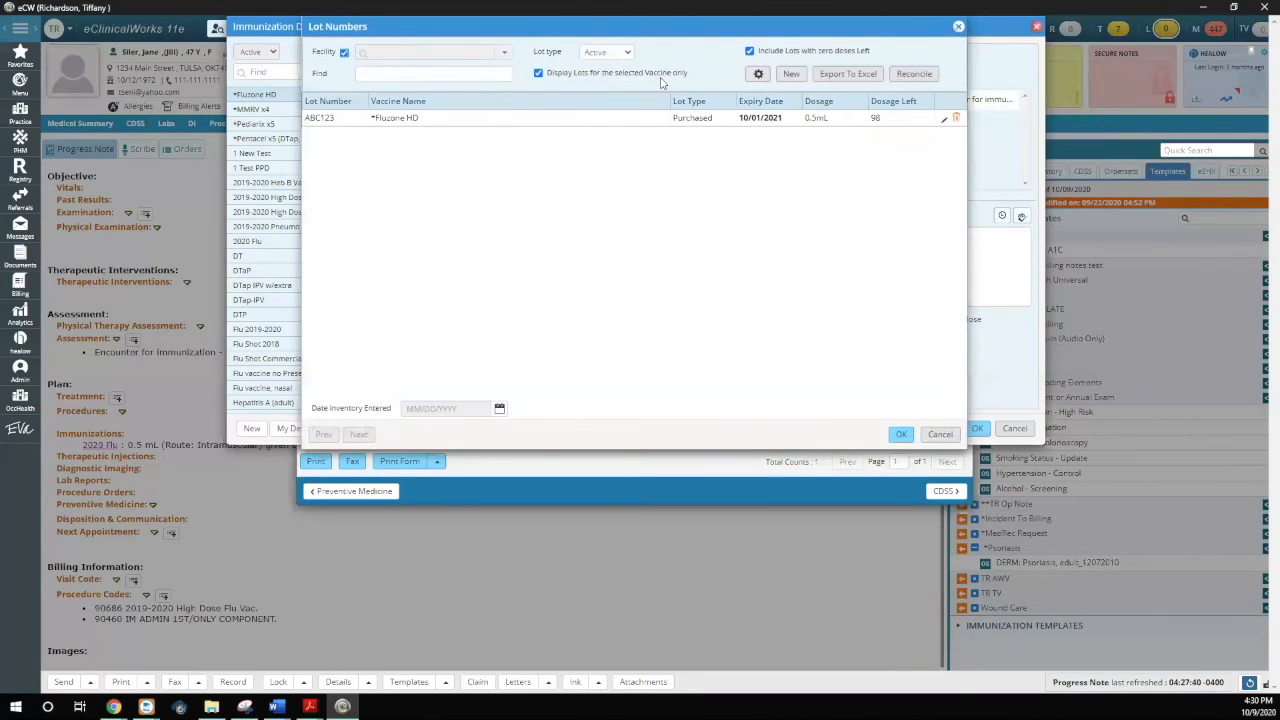
left_click(417, 122)
left_click(936, 434)
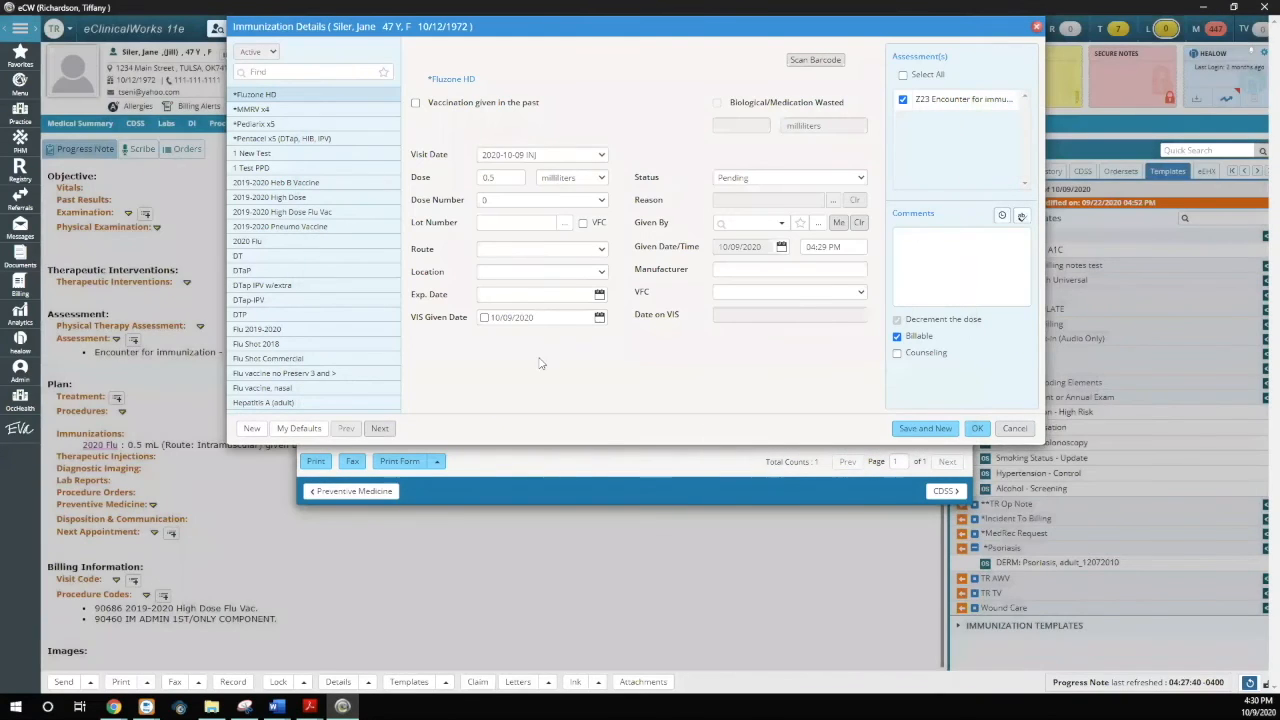
- Show only the favorite immunizations and close the new immunization entry without saving changes
left_click(383, 77)
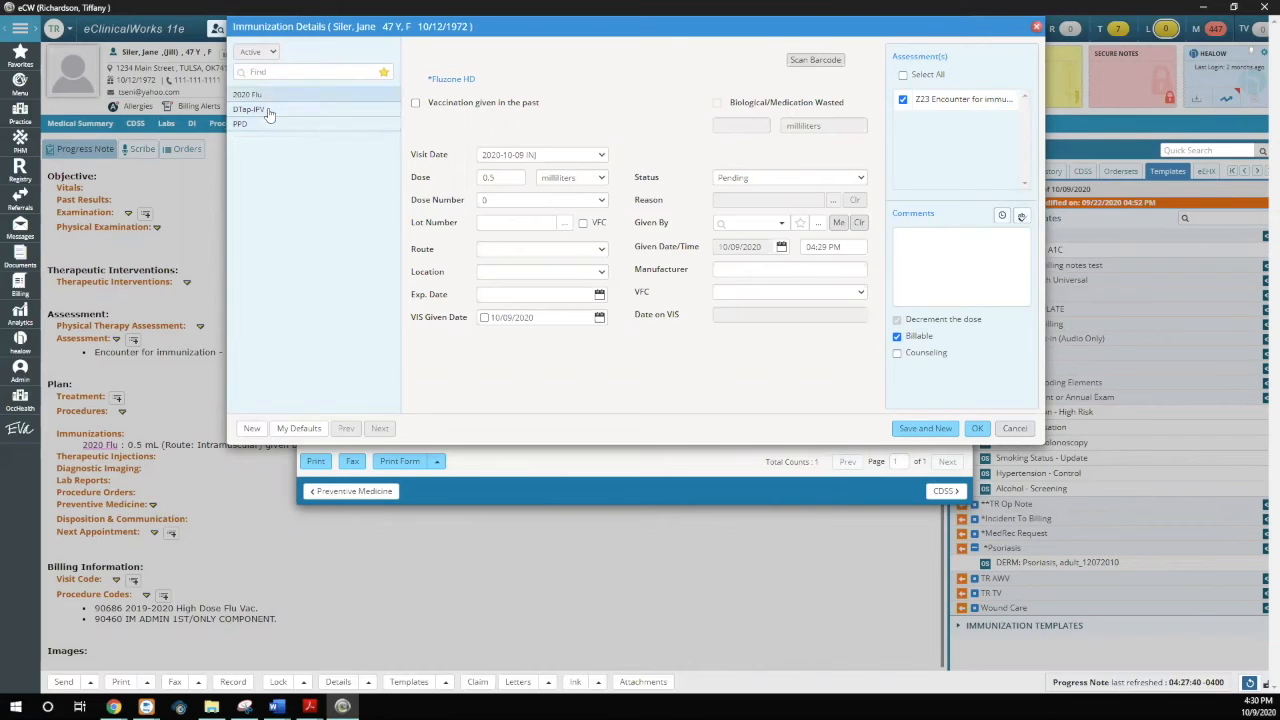
left_click(1015, 428)
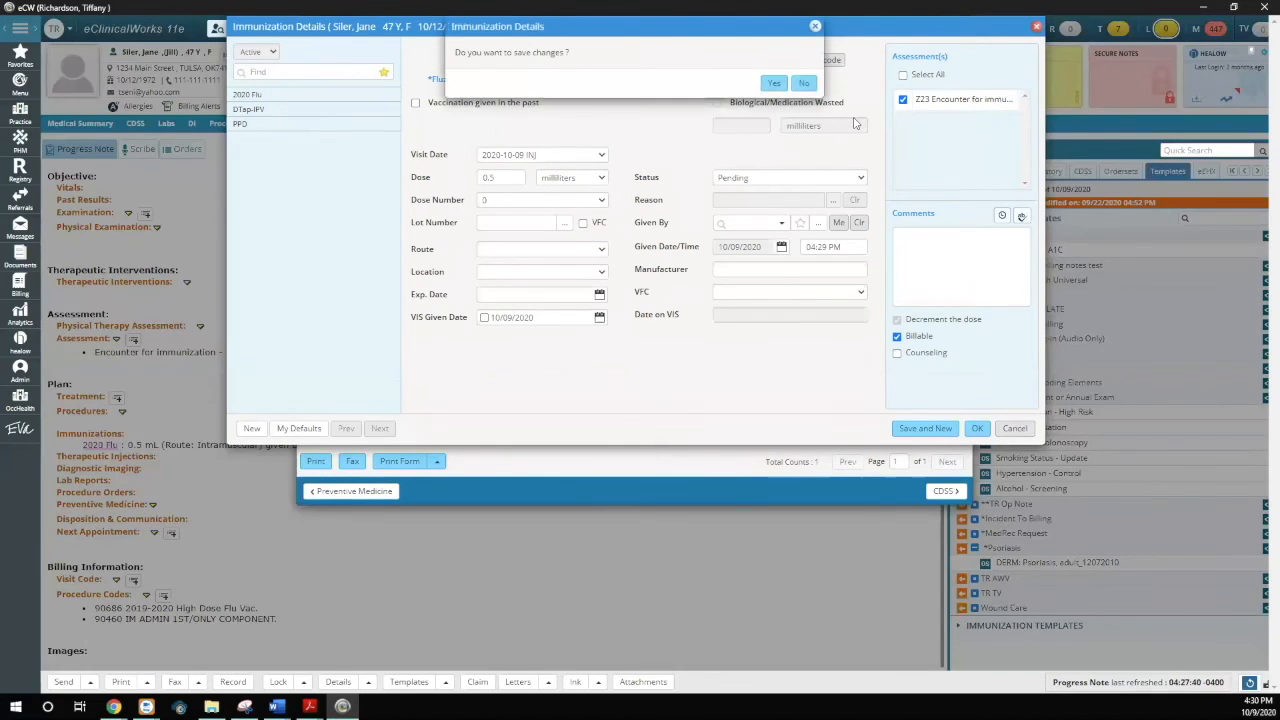
left_click(808, 84)
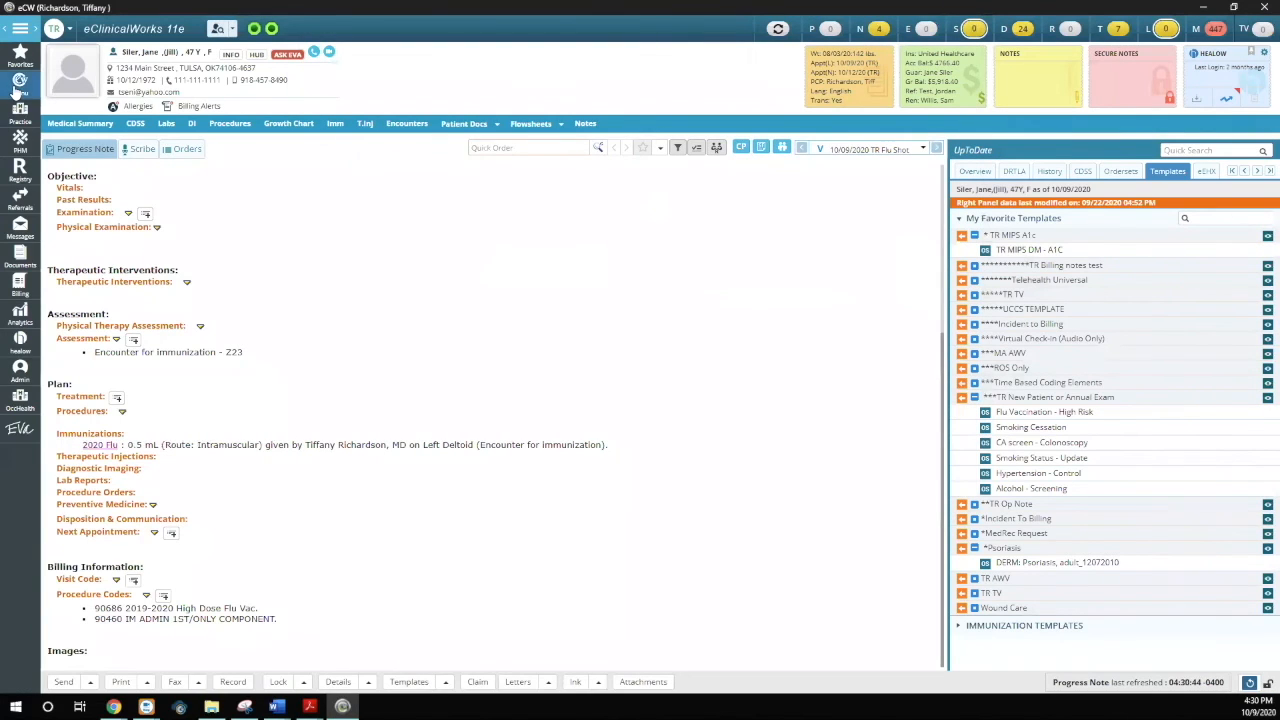
- Search the security settings by attribute for "configure cat", review the ConfigureCategories item, and close the settings
left_click(19, 82)
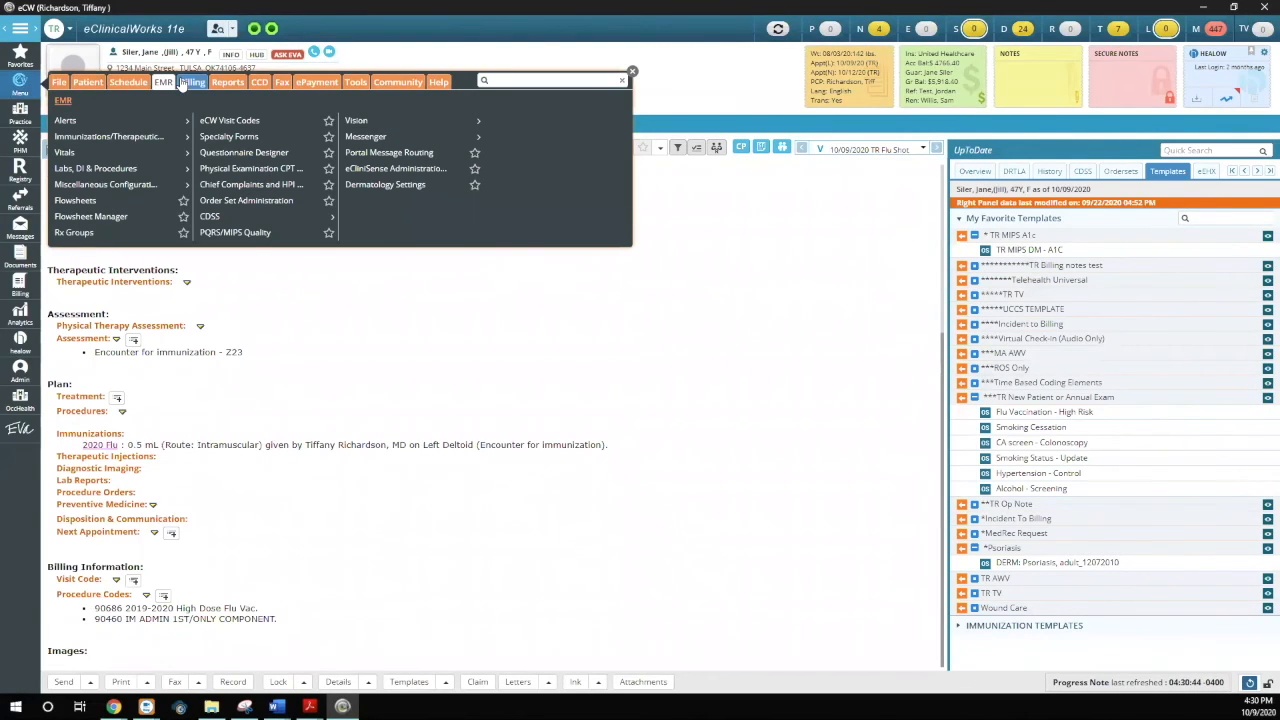
left_click(59, 82)
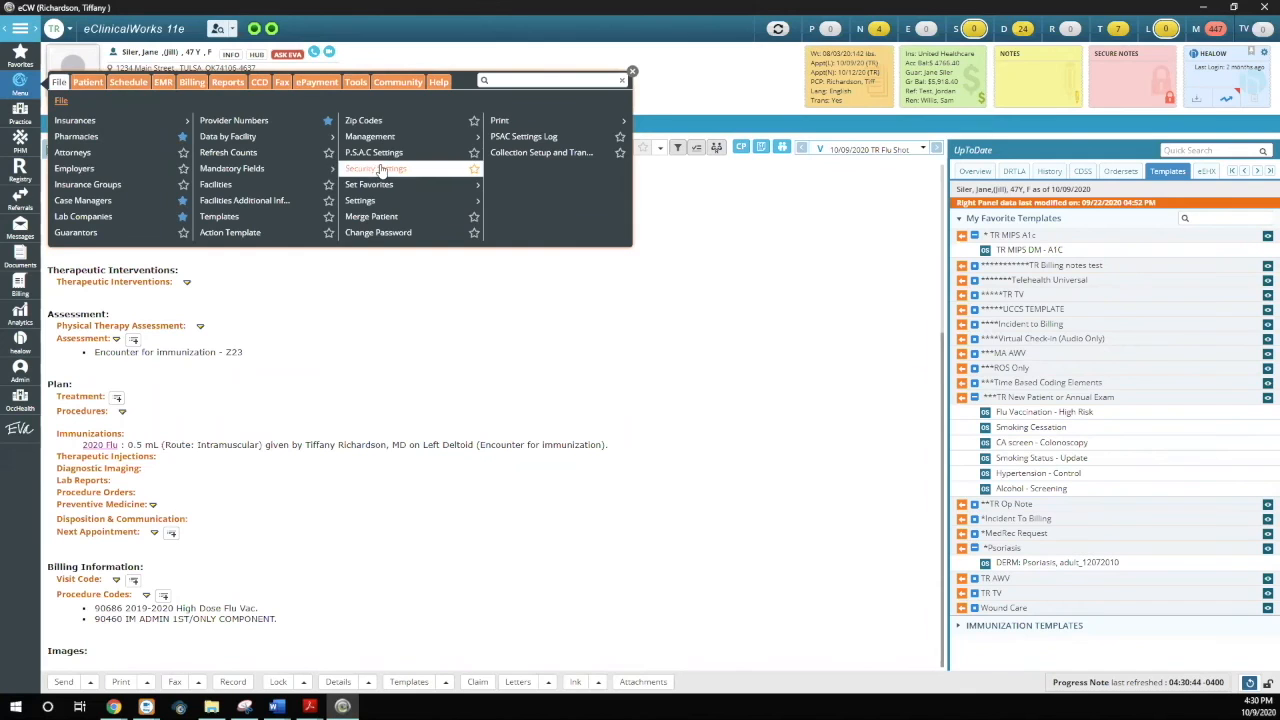
left_click(380, 170)
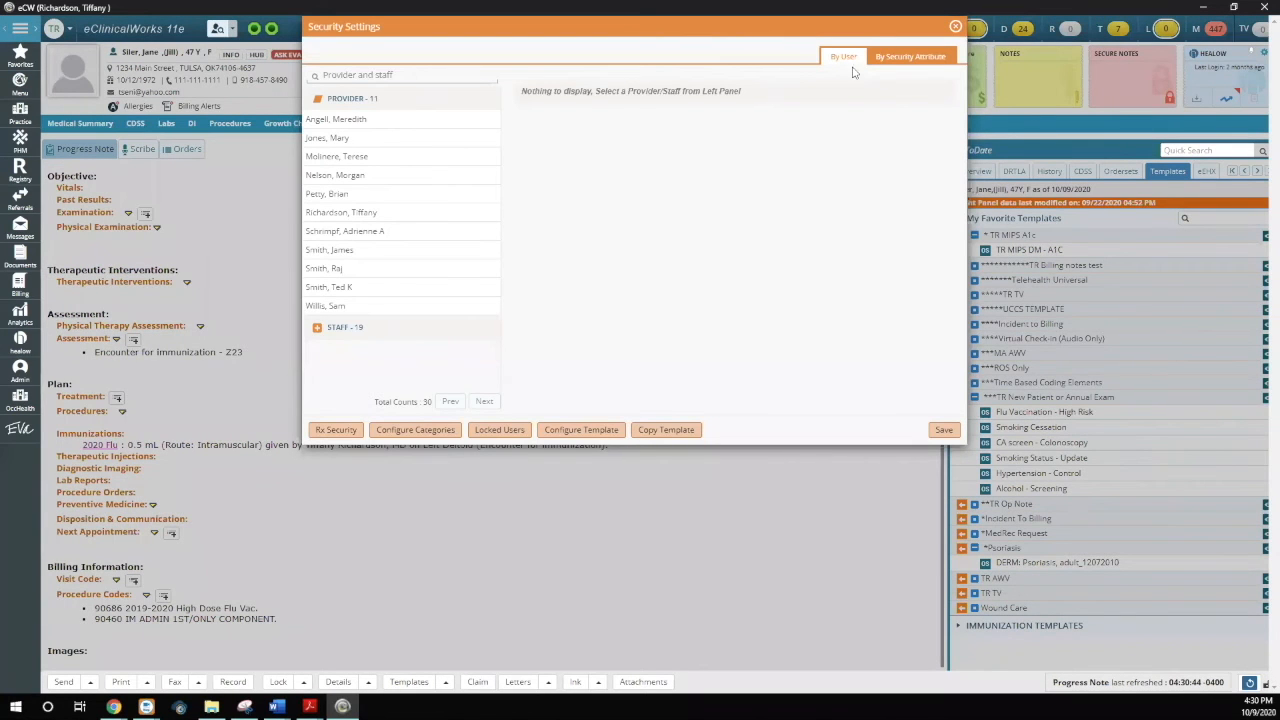
left_click(897, 60)
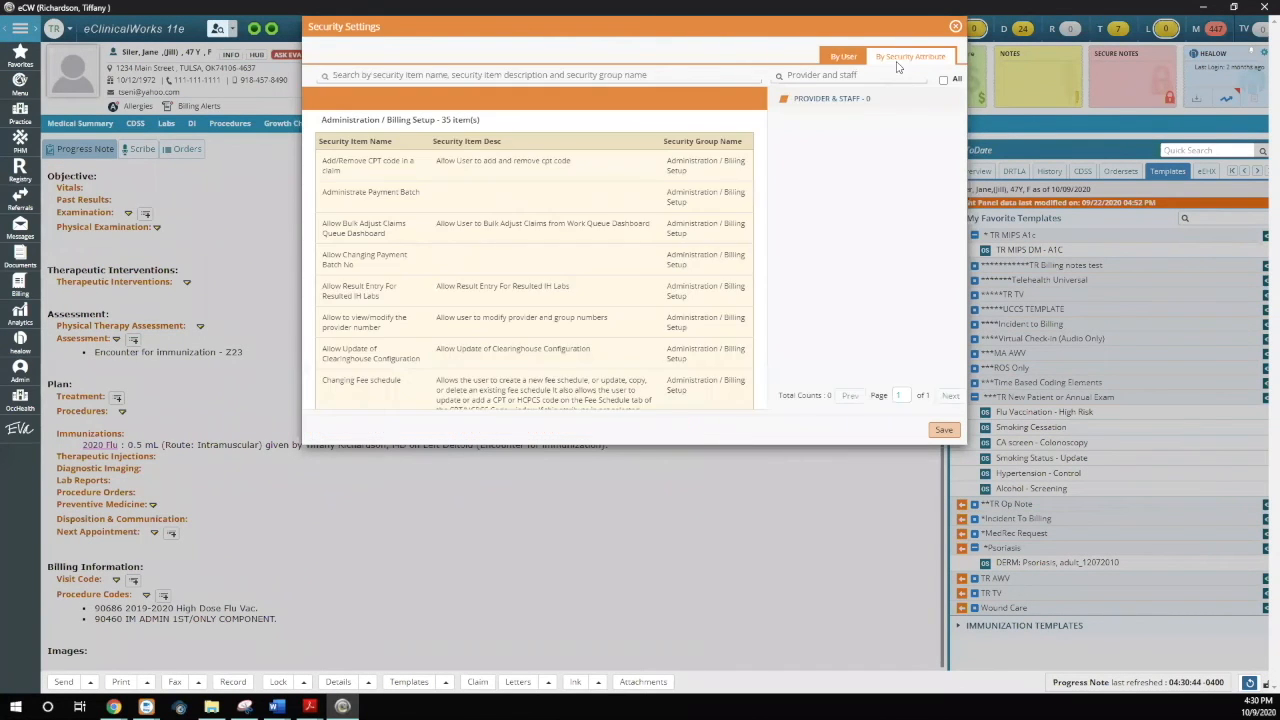
type("c")
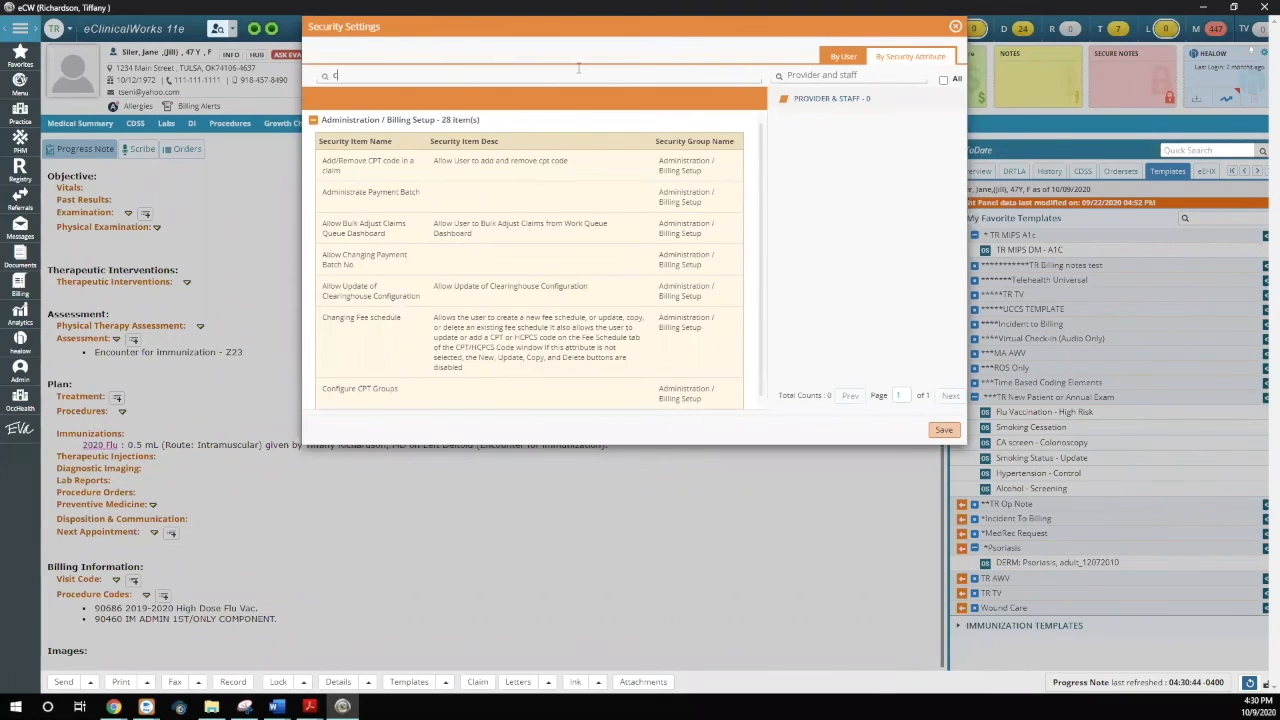
type("onfigure cat")
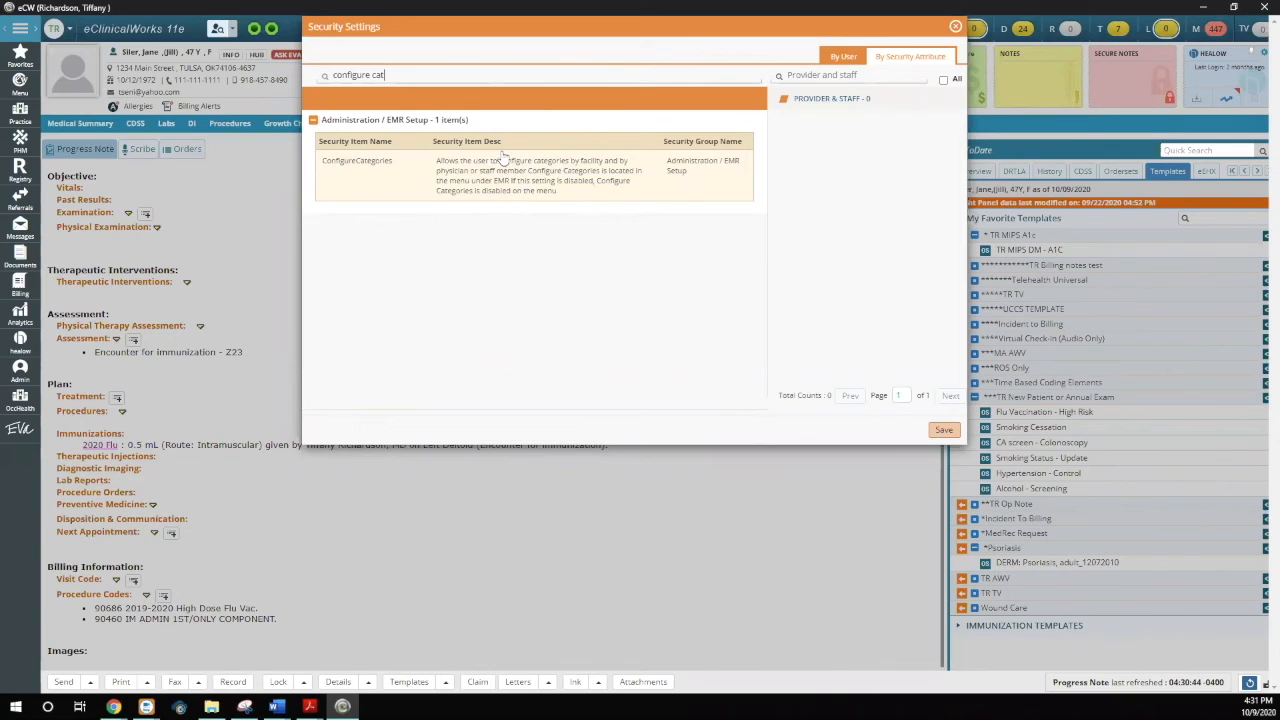
left_click(955, 27)
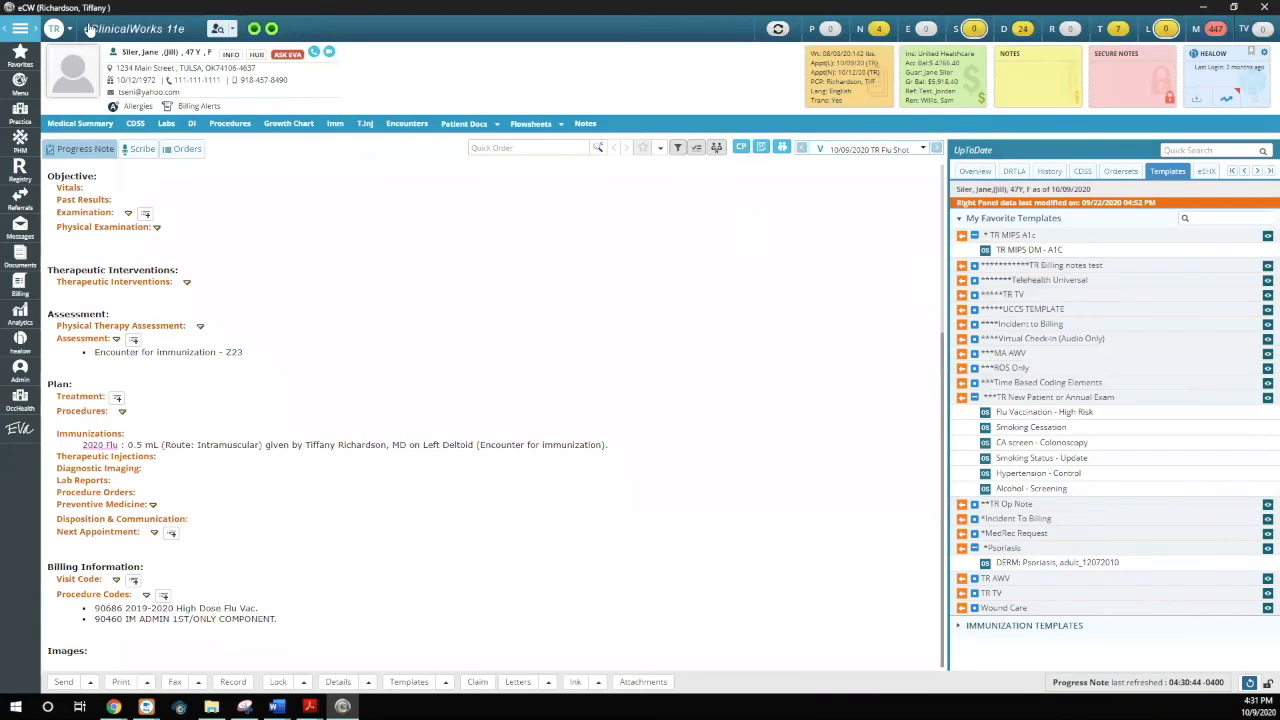
- Open the Configure Categories settings and view the Immunizations category with the list of all other staff
left_click(22, 80)
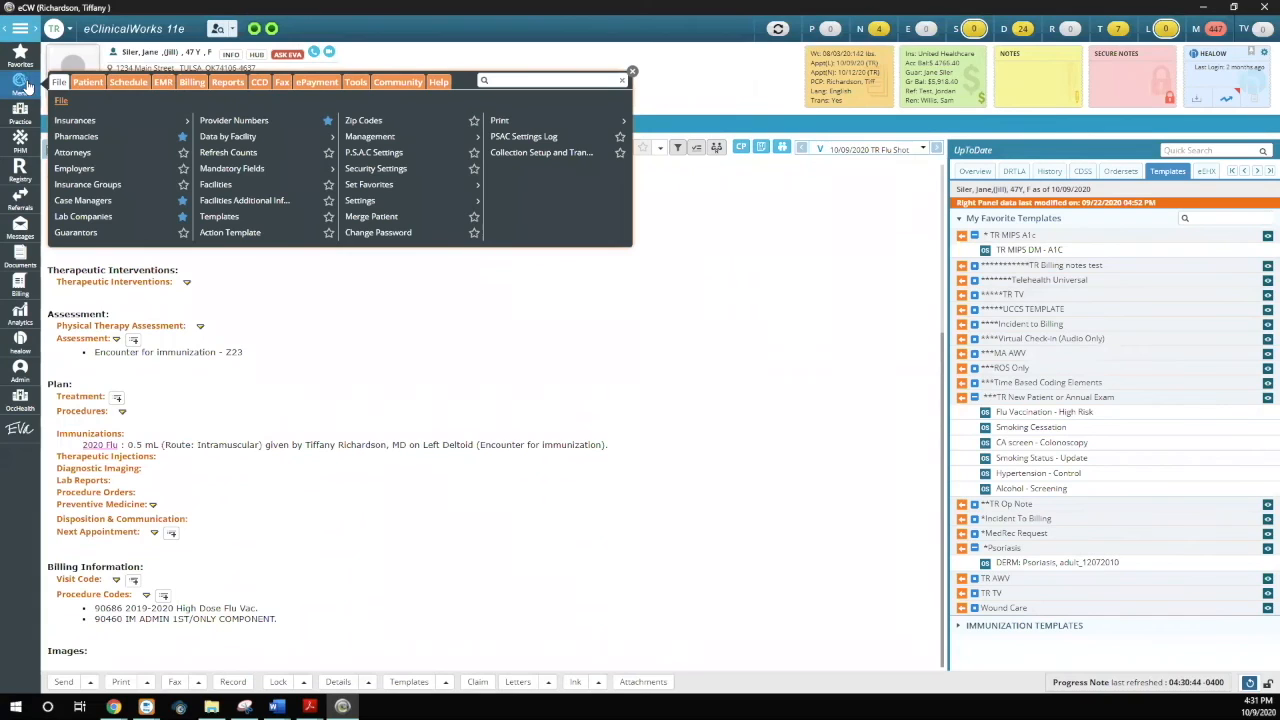
left_click(160, 83)
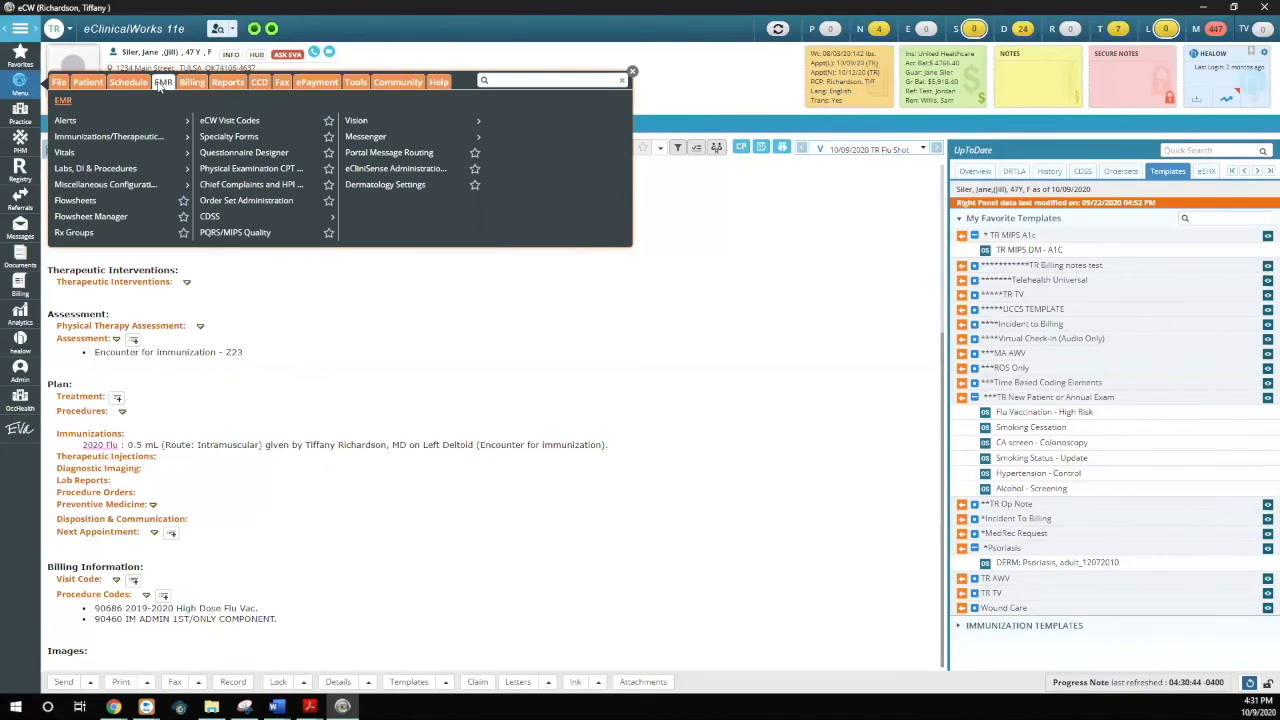
left_click(140, 184)
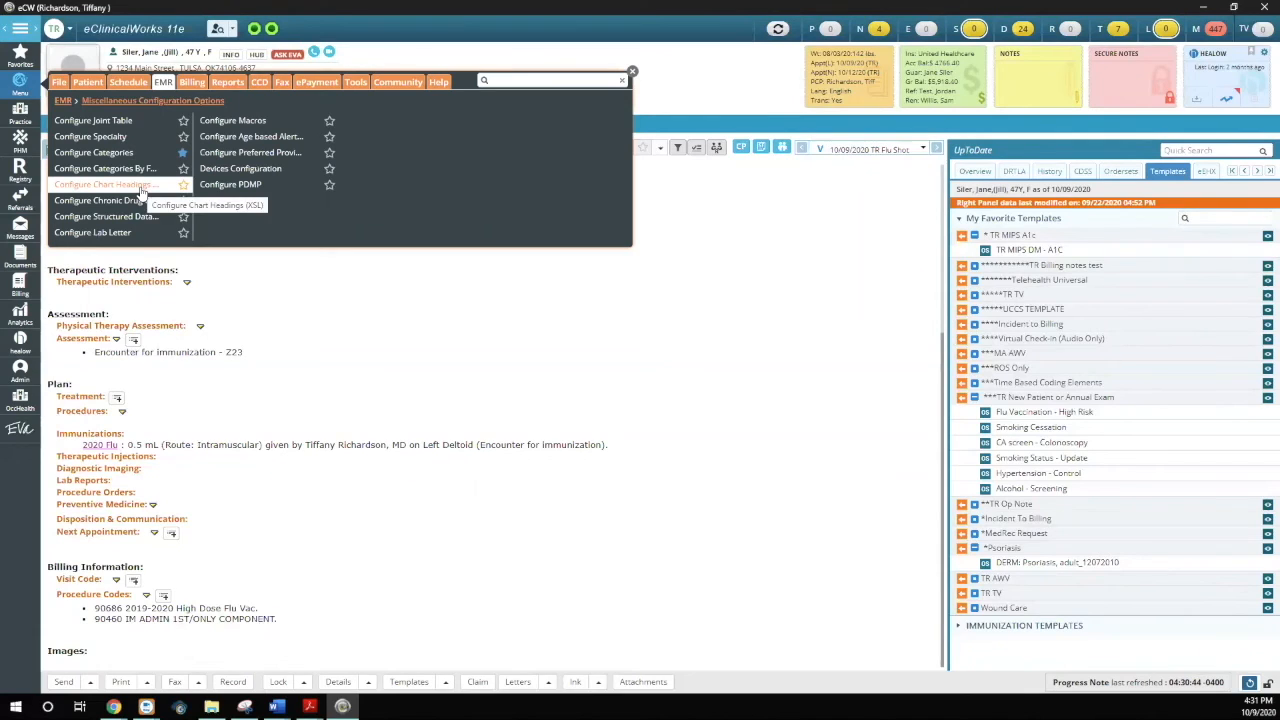
left_click(136, 155)
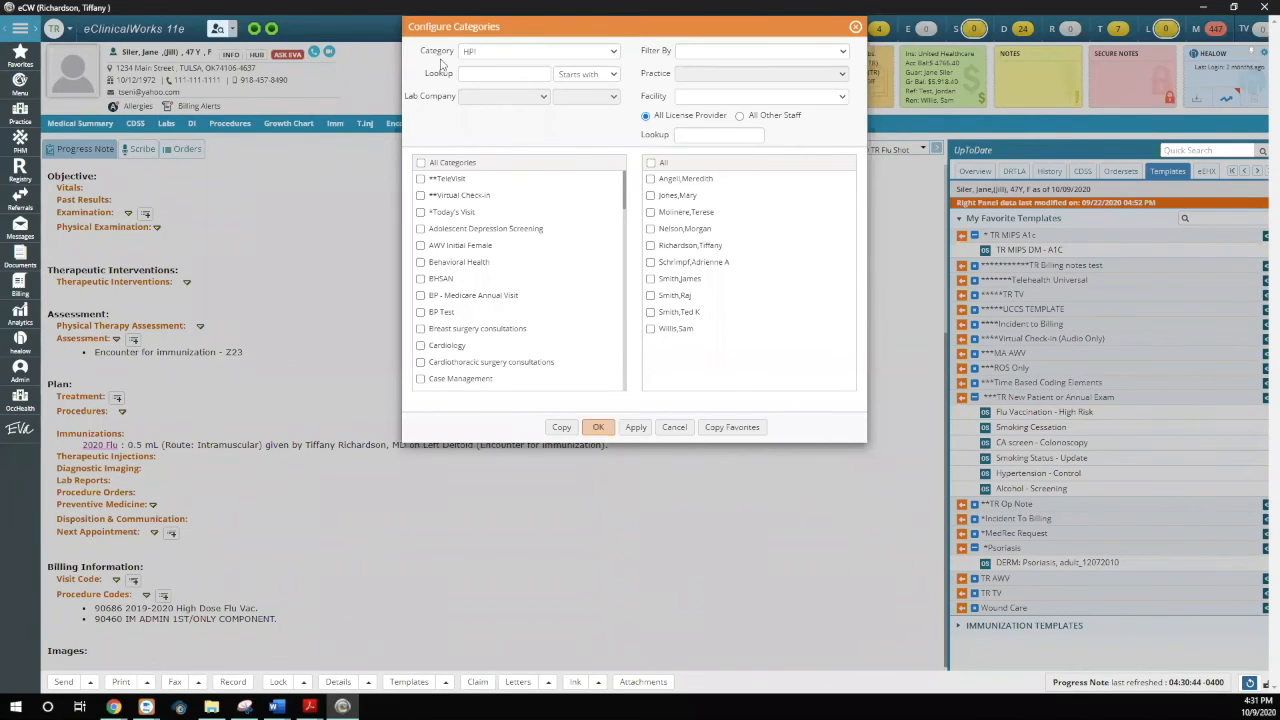
left_click(492, 54)
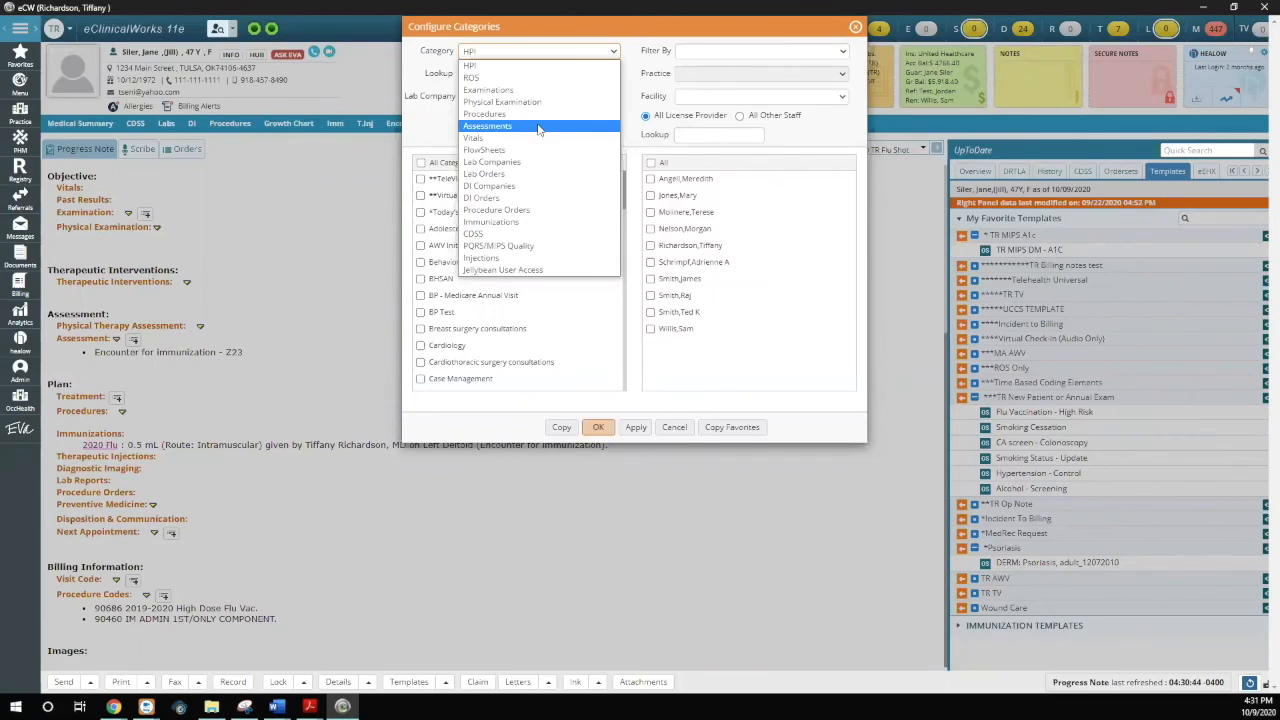
left_click(511, 223)
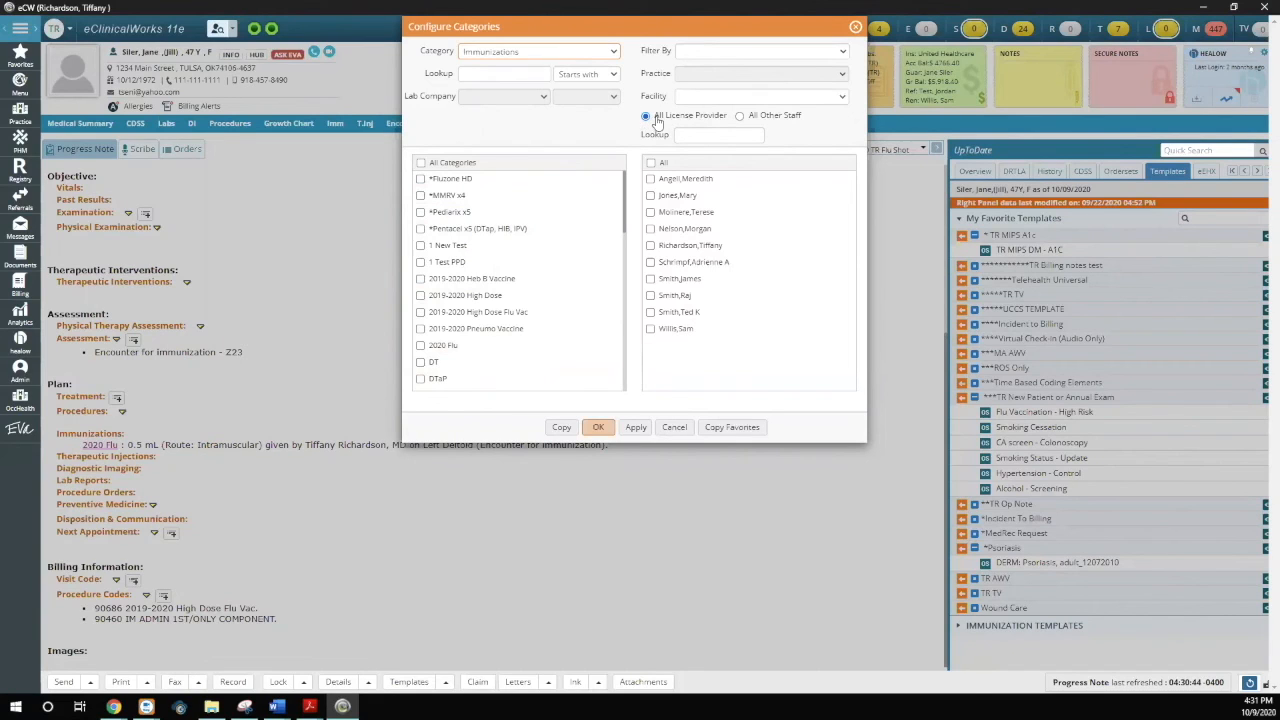
left_click(741, 116)
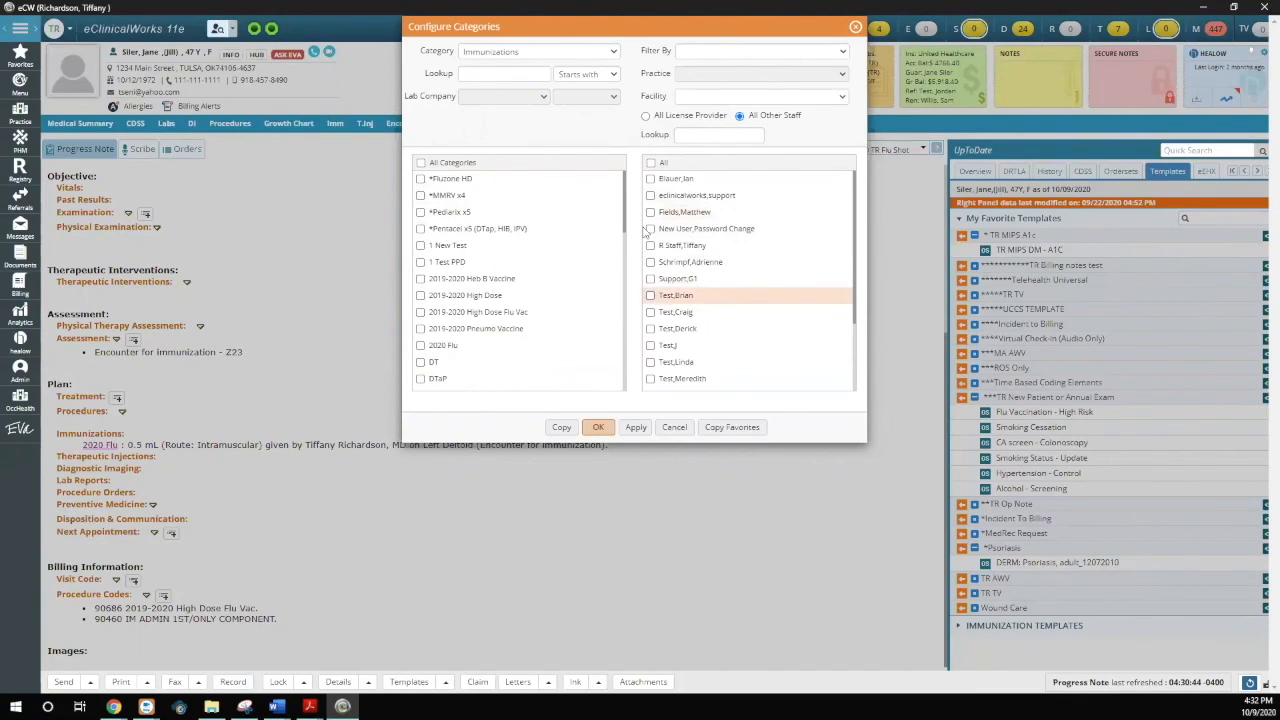
- Preview copying Immunizations favorites for one staff member, cancel the copy, deselect that member and close the category configuration without saving
left_click(651, 263)
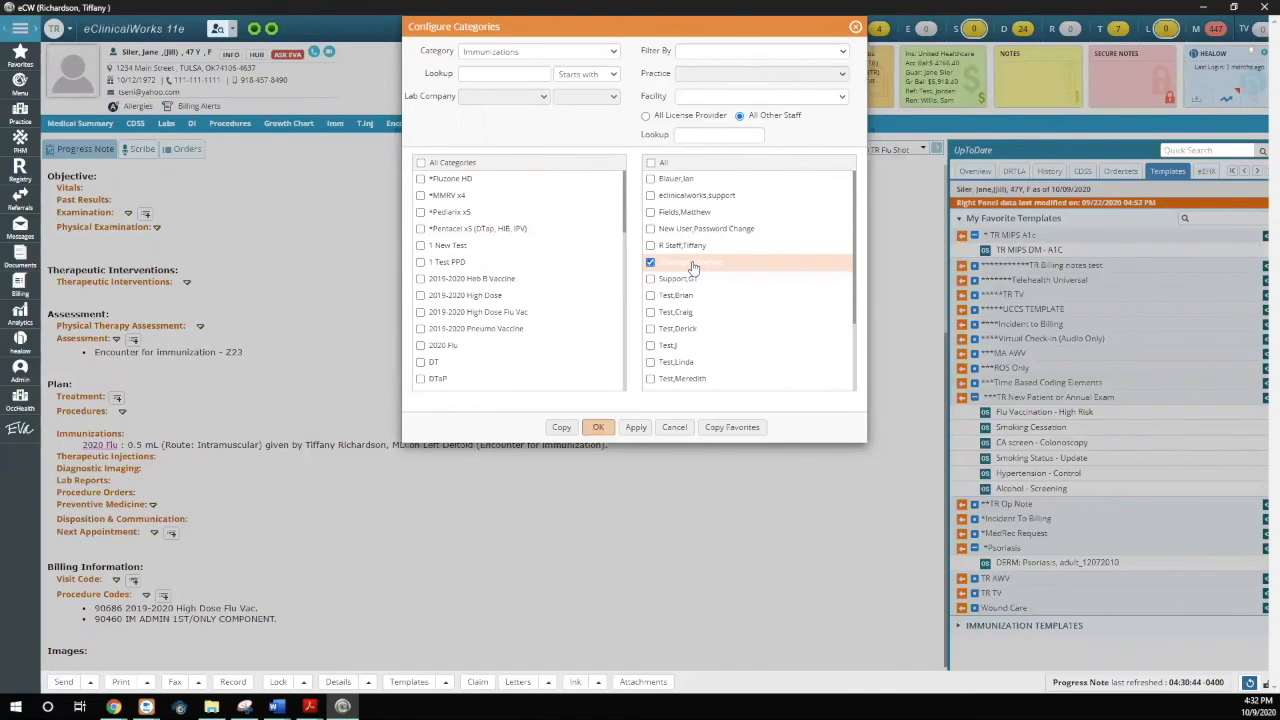
left_click(761, 430)
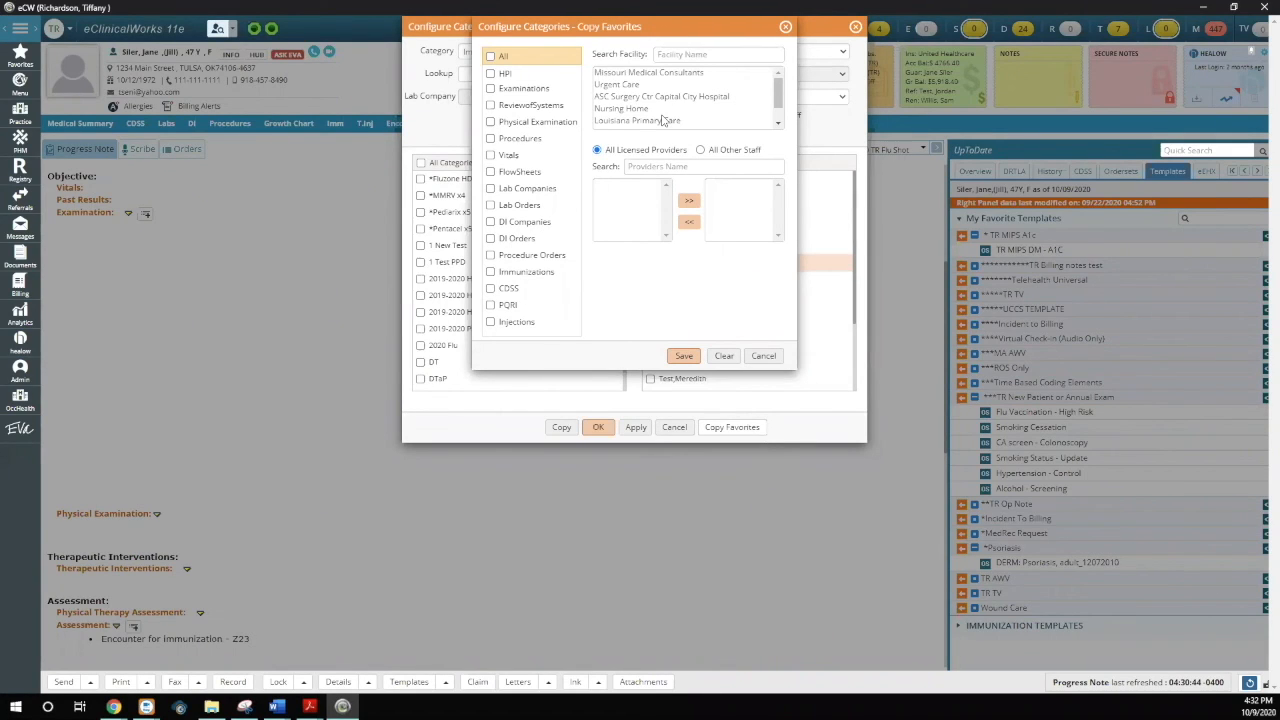
left_click(763, 357)
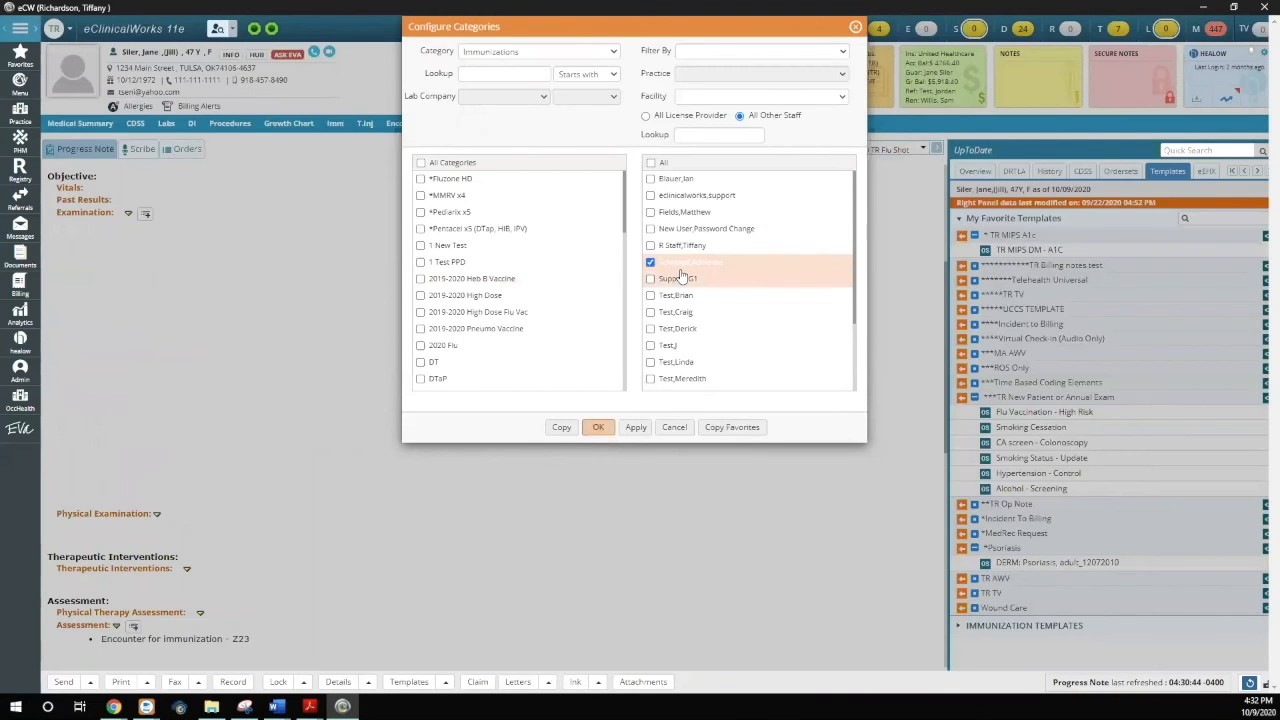
left_click(730, 428)
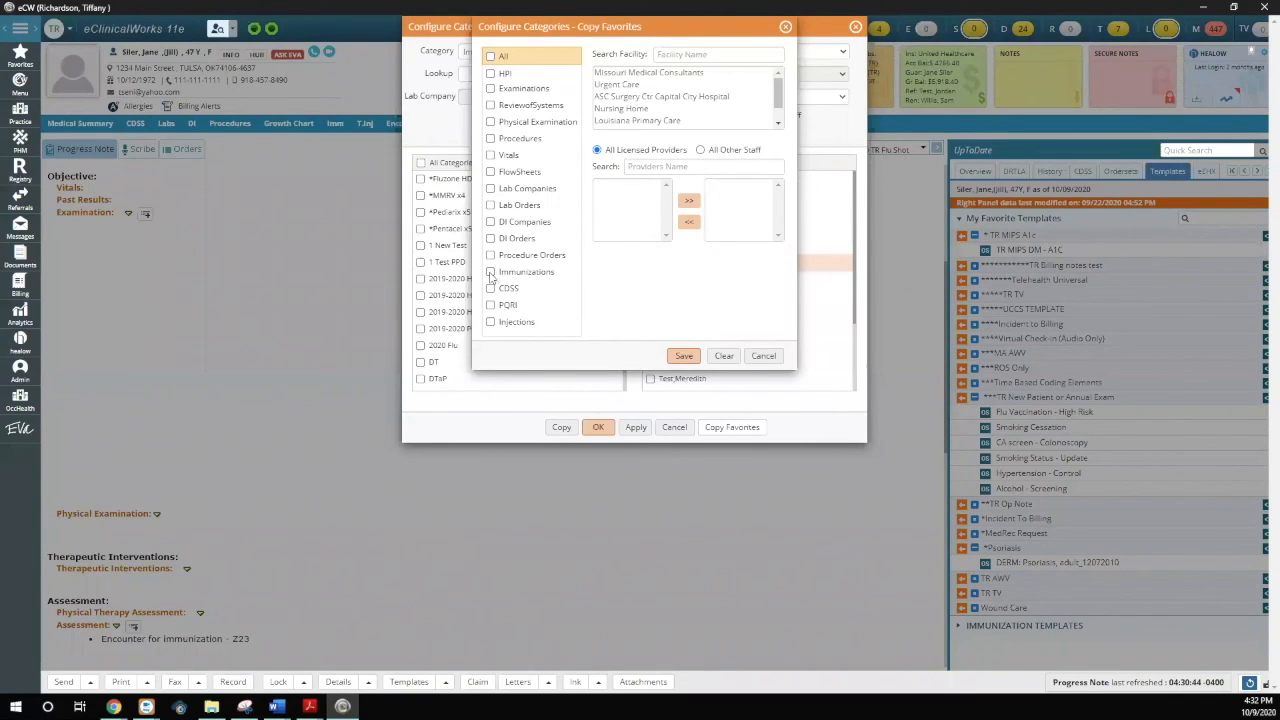
left_click(490, 273)
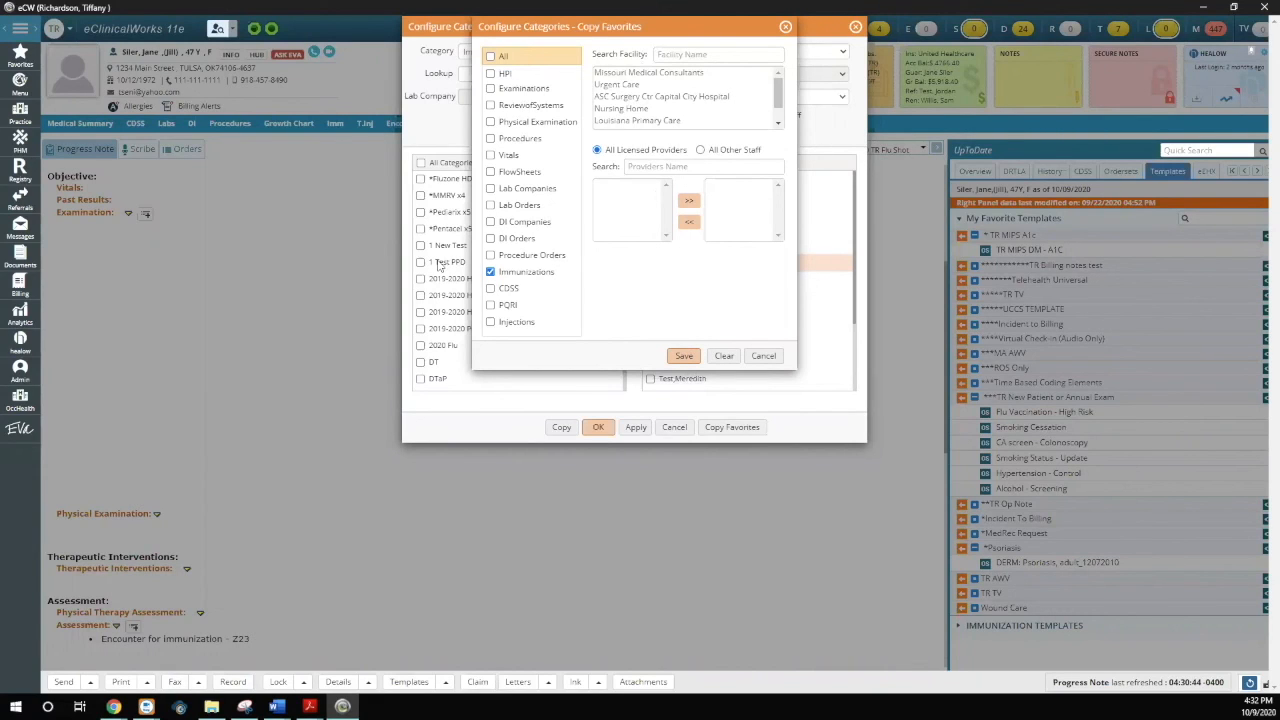
left_click(763, 356)
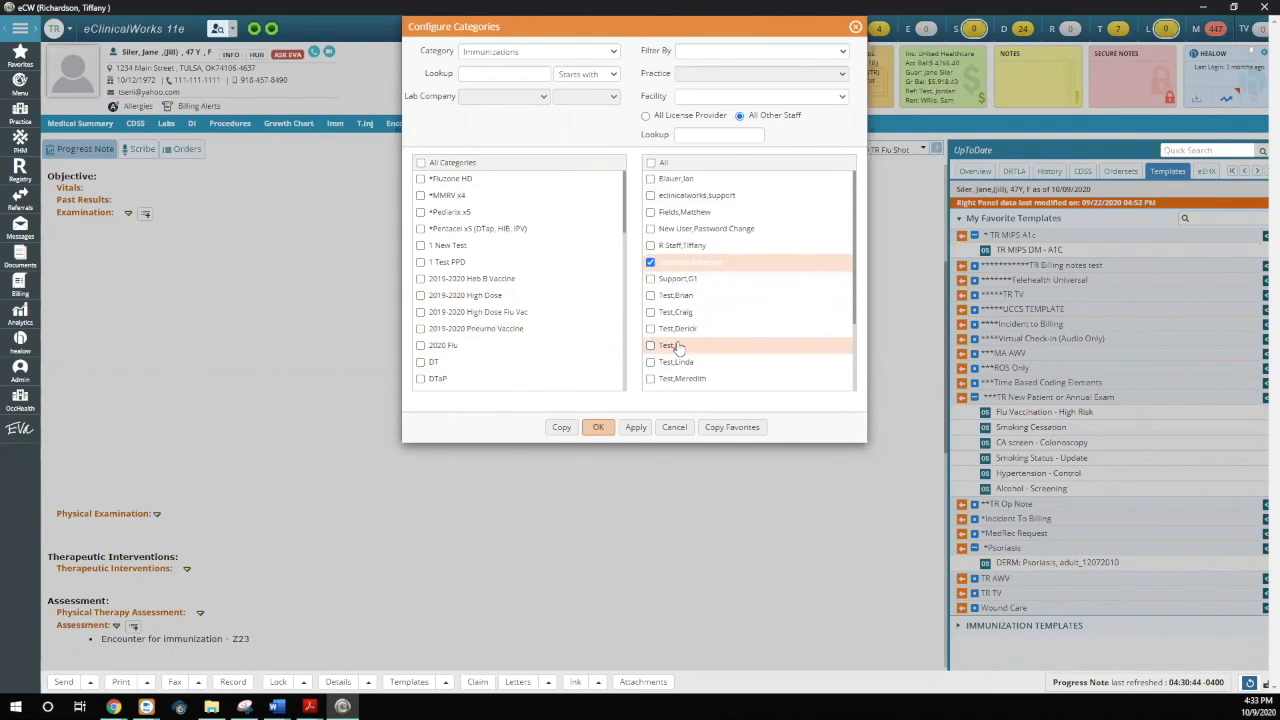
left_click(651, 263)
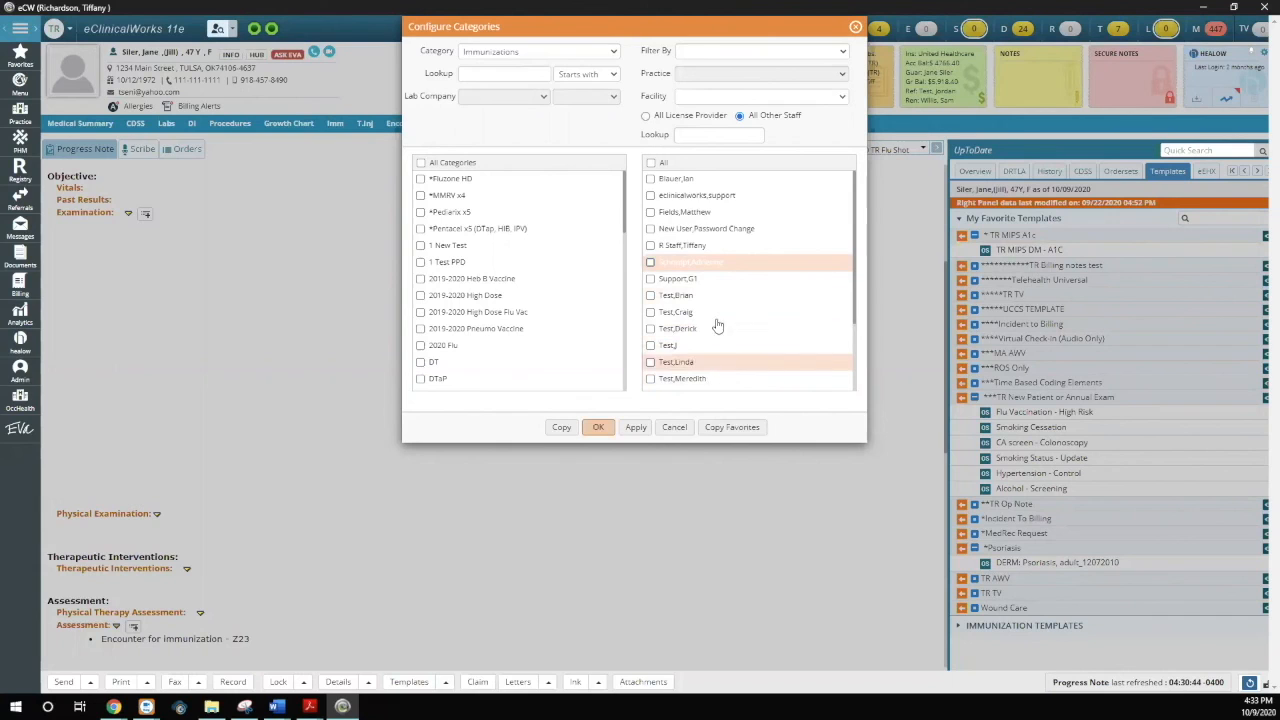
left_click(674, 428)
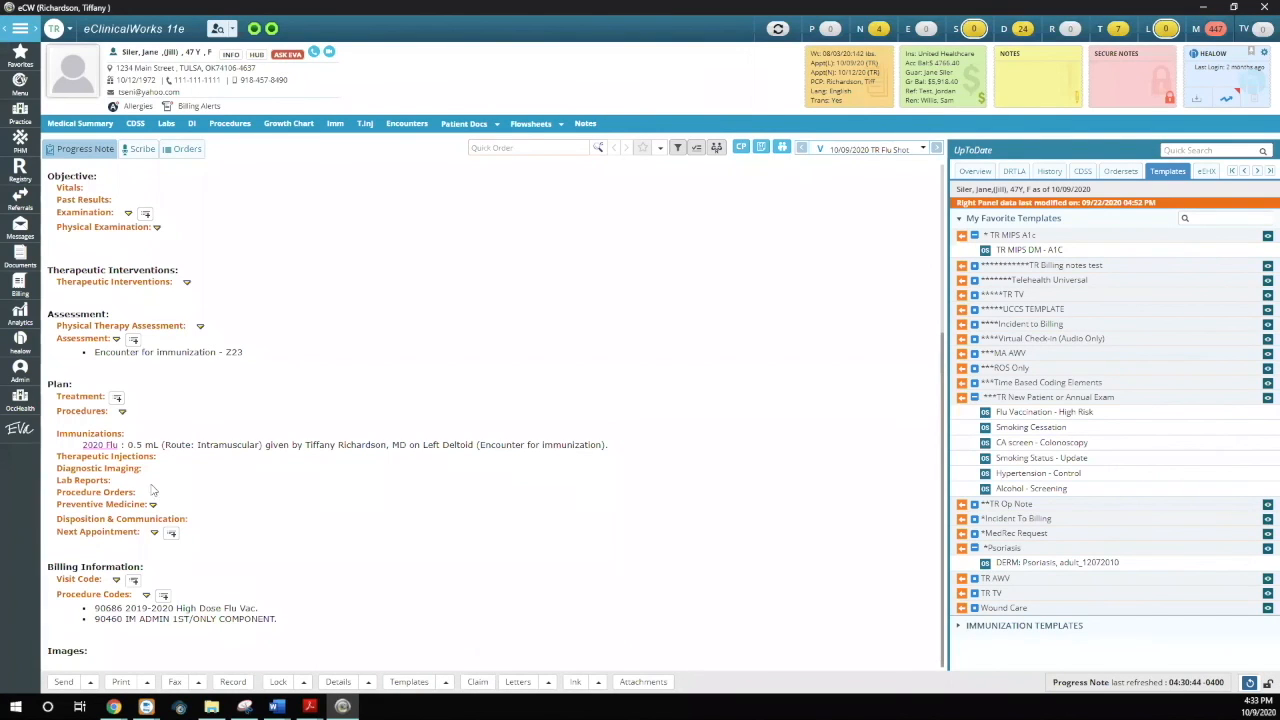
- Open a new immunization entry from the progress note, view its favorite immunizations, and close it without saving changes
left_click(90, 434)
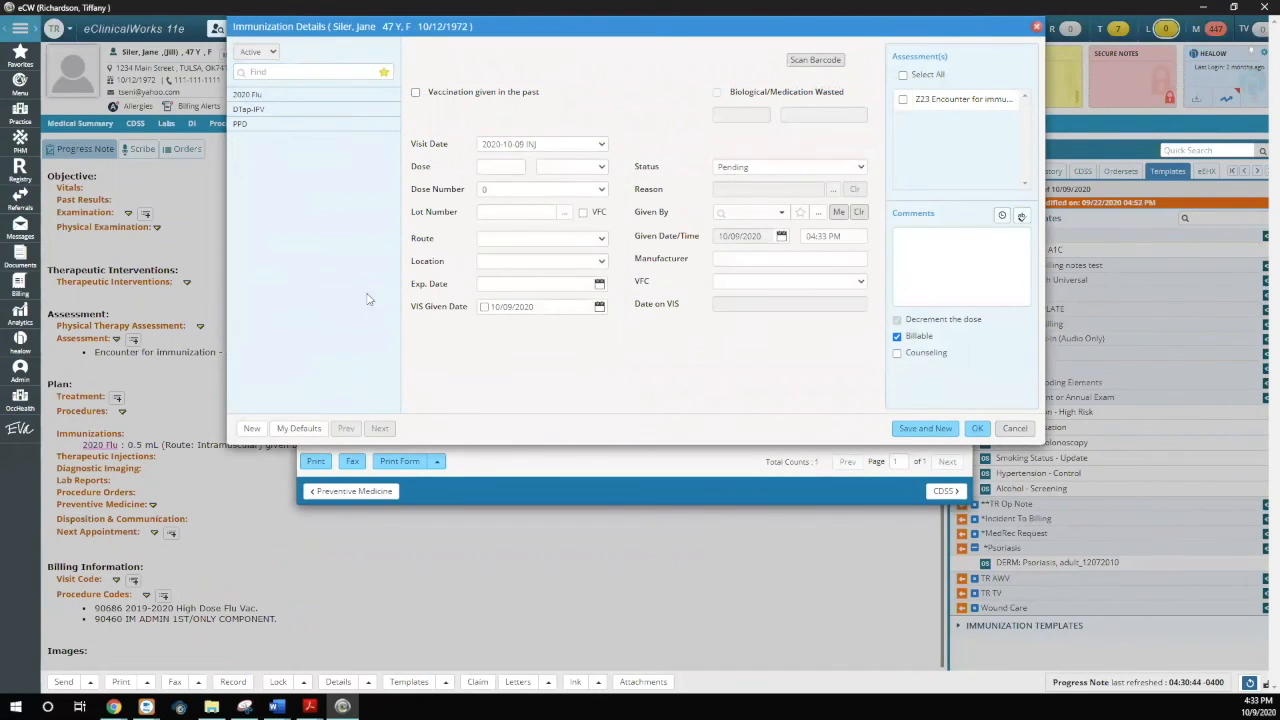
left_click(1014, 428)
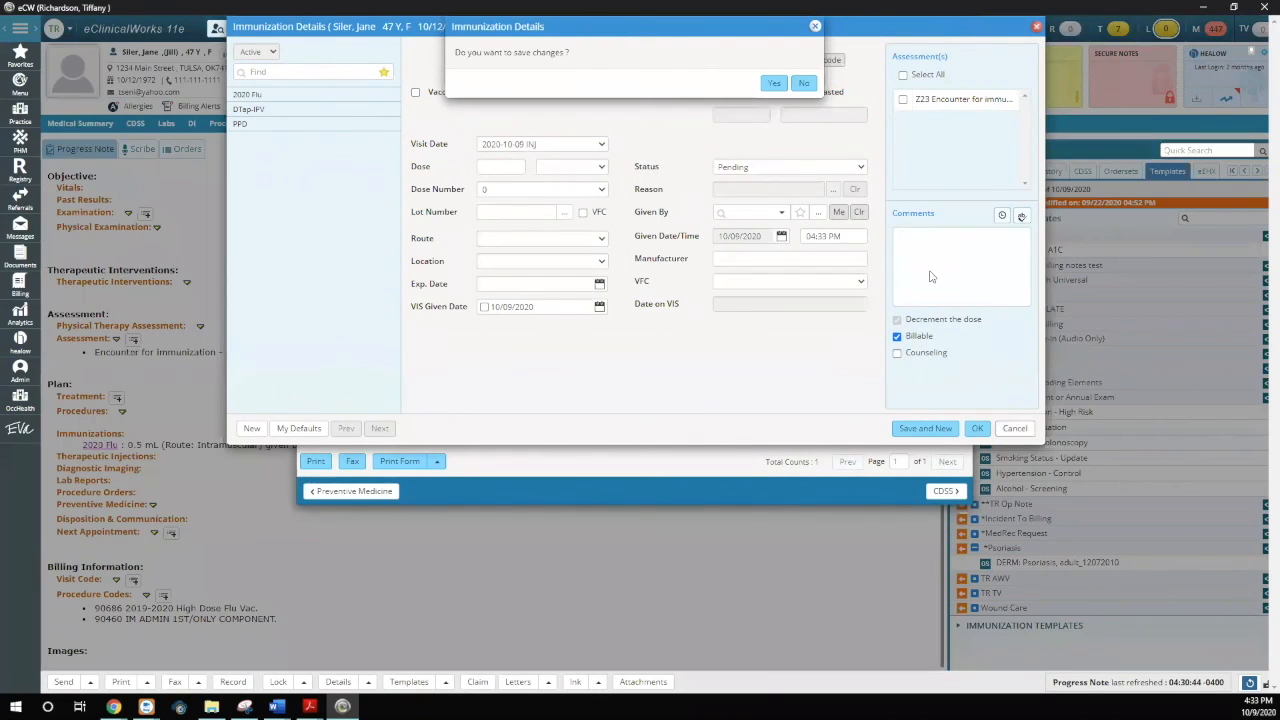
left_click(804, 84)
left_click(963, 27)
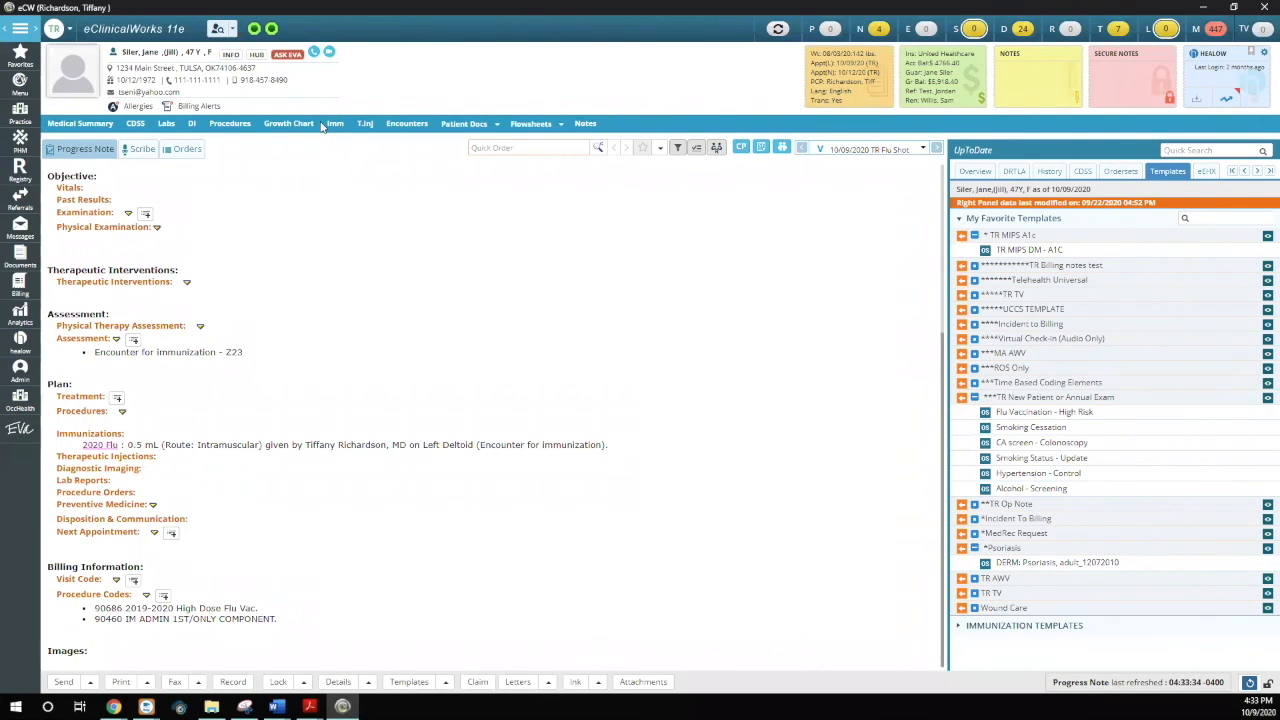
- Open the patient's immunization history from the chart and bring up the immunization schedule
left_click(335, 124)
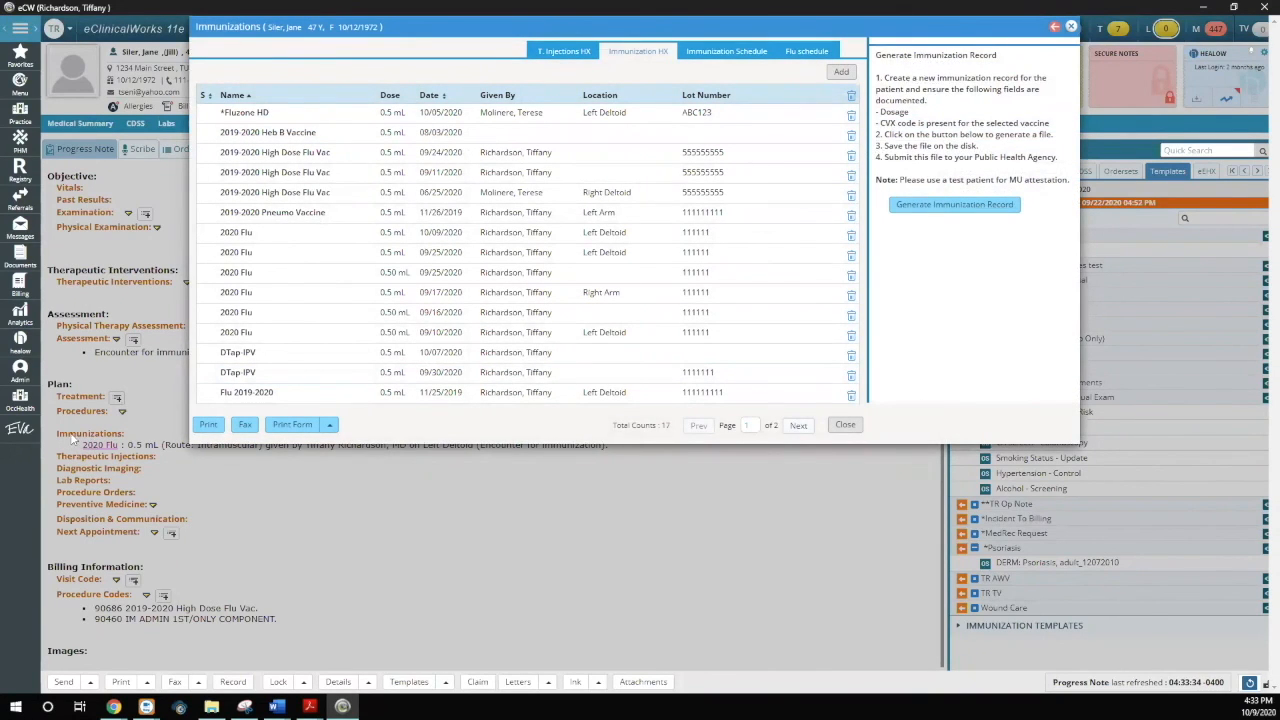
left_click(719, 58)
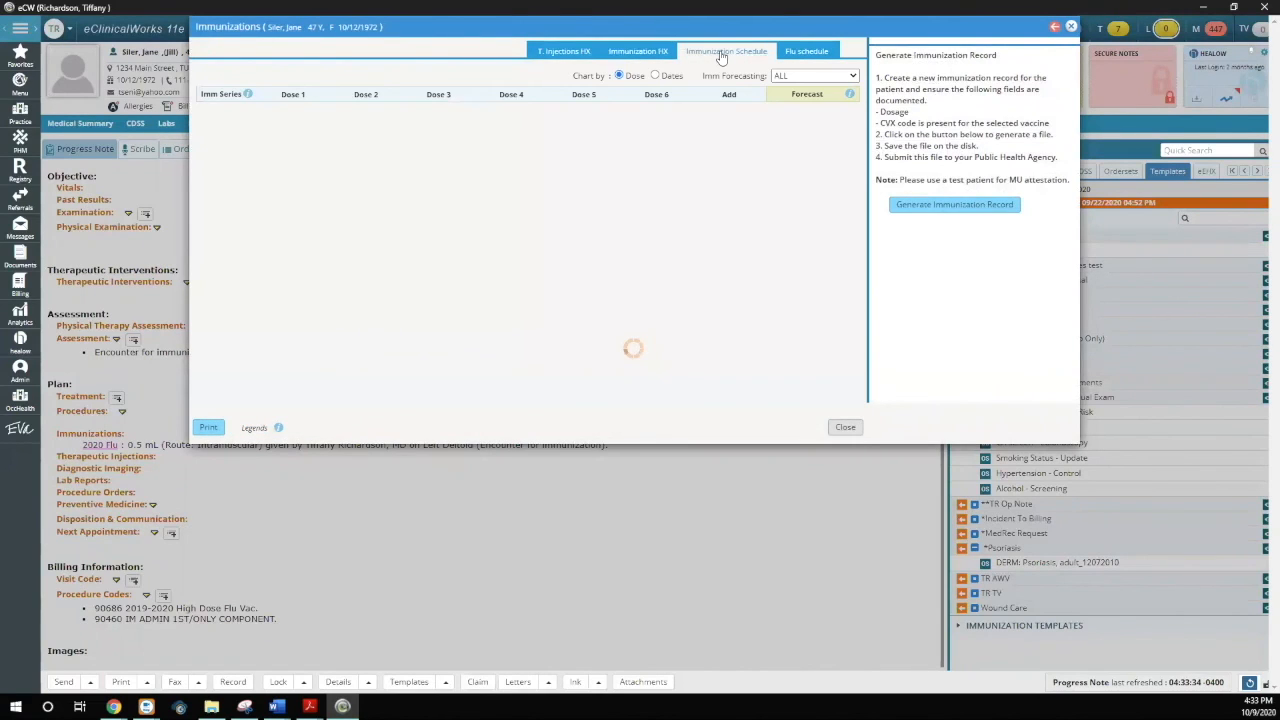